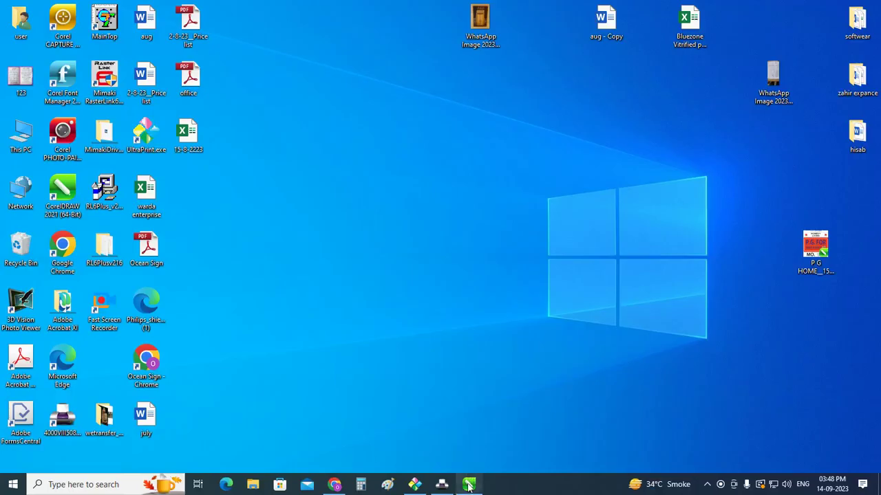
Step: Draw a square in the middle of the page with the Rectangle tool
left_click(468, 484)
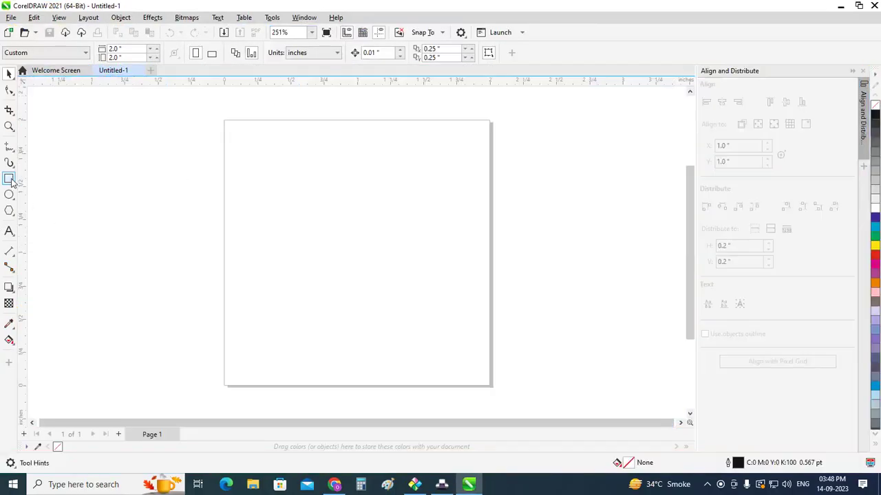
left_click(9, 179)
left_click(42, 179)
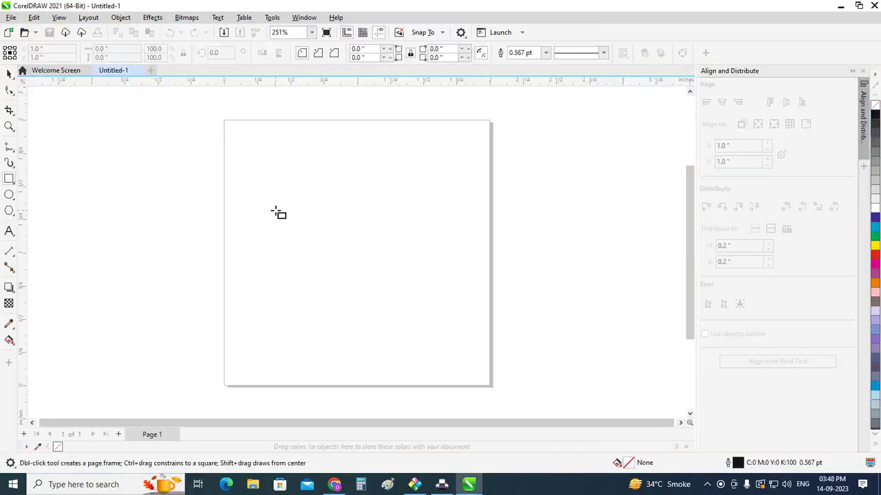
left_click_drag(275, 210, 417, 326)
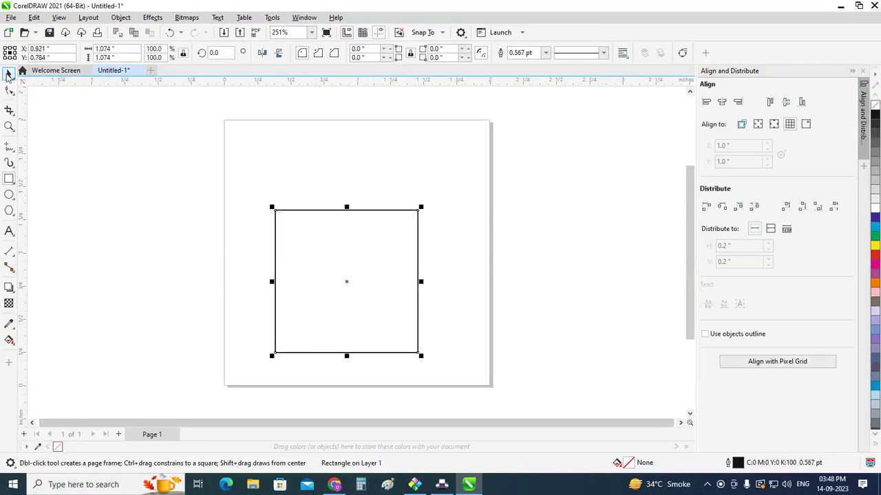
Step: Drop a 74.5% scaled copy of the square centred inside it
left_click(8, 73)
left_click(478, 223)
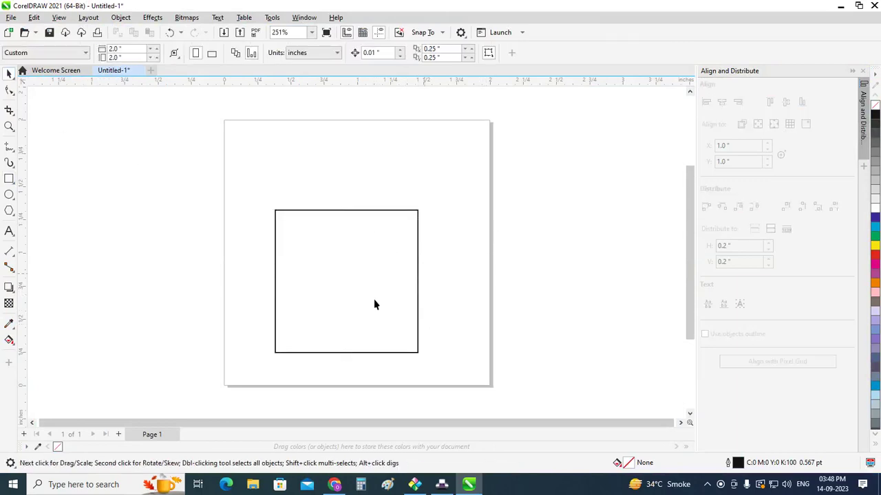
left_click(369, 304)
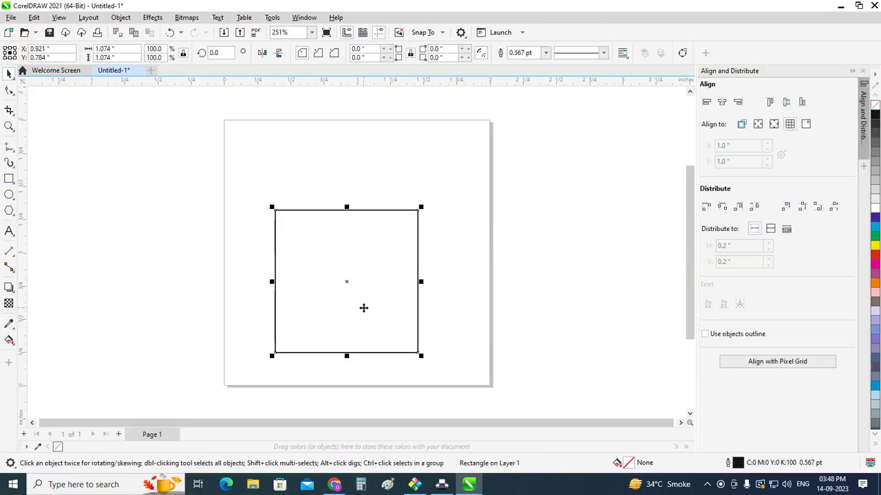
left_click_drag(419, 209, 404, 226)
Step: Set the outer square's width and height to 1.0 inch around the inner square
left_click(431, 217)
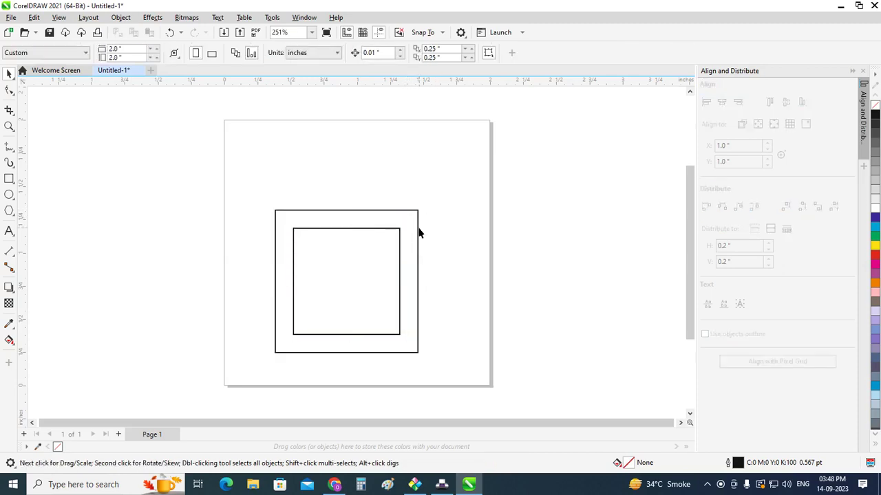
left_click(418, 228)
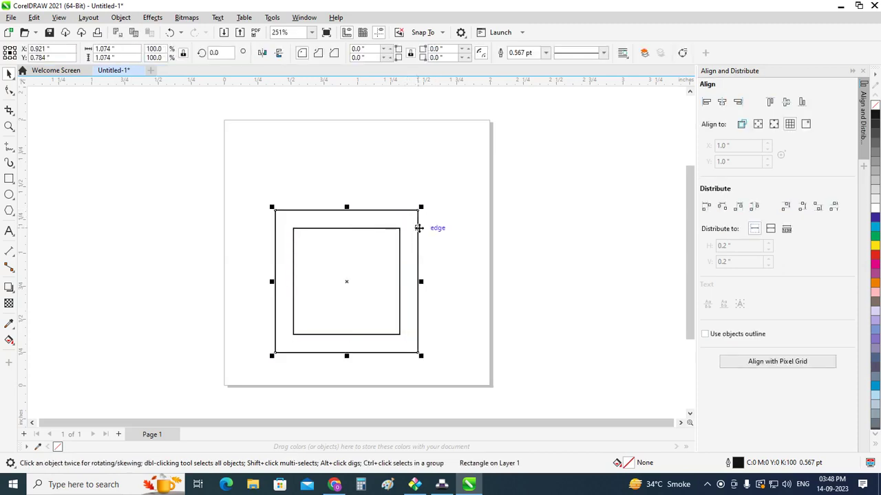
left_click(107, 49)
type("1")
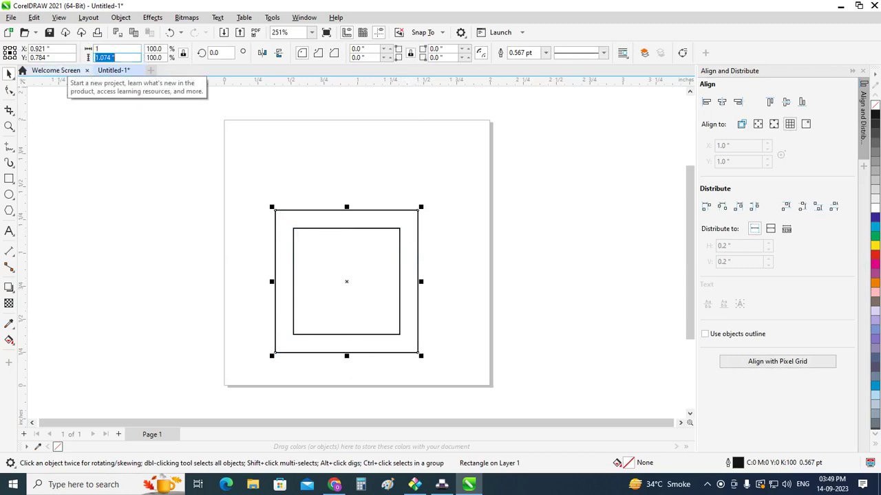
key("Tab")
left_click(442, 336)
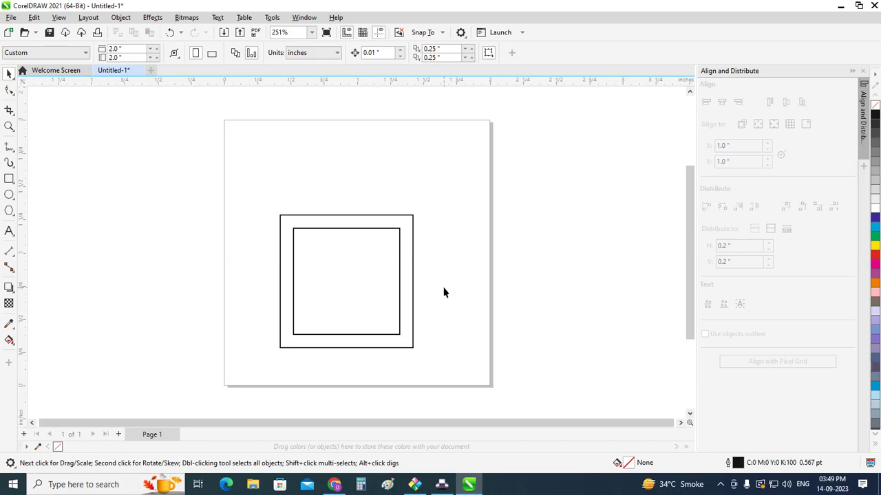
Step: Scale both squares down together to 80%
left_click_drag(259, 202, 446, 381)
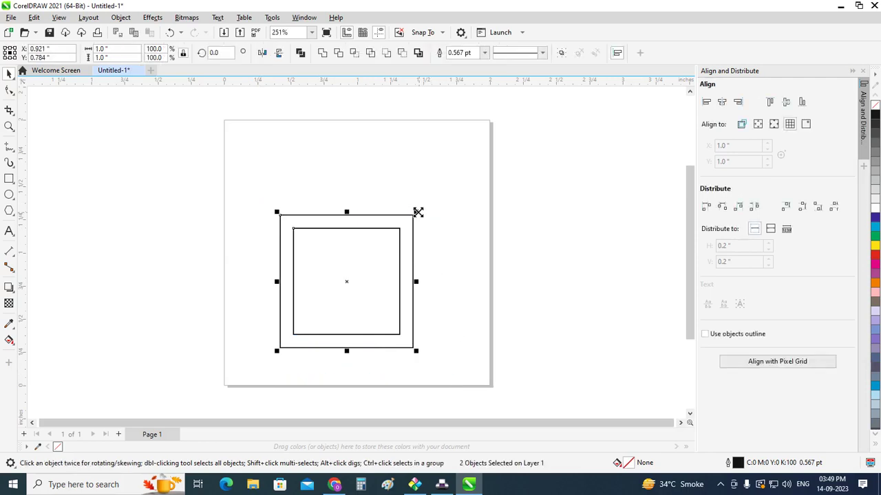
left_click_drag(419, 213, 402, 229)
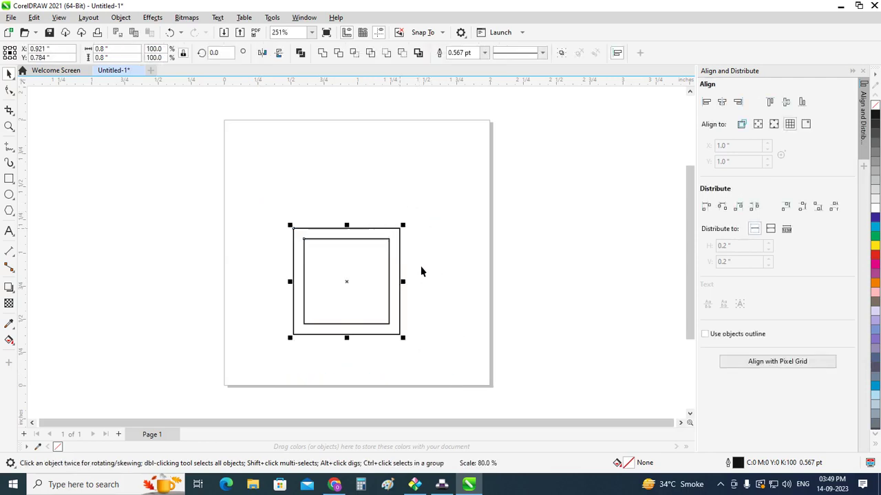
left_click(356, 355)
scroll(359, 348, "up", 1)
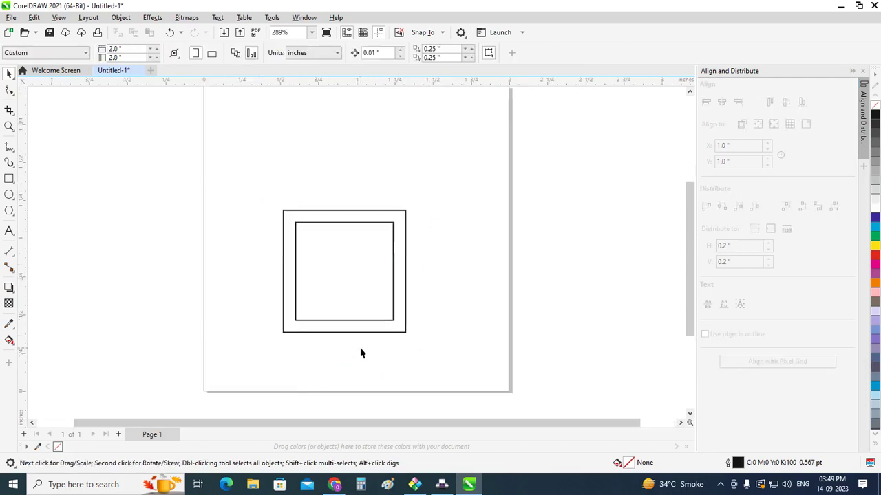
Step: Shrink the inner square to 0.536 inch (49.9%), leaving a wider border
left_click(393, 285)
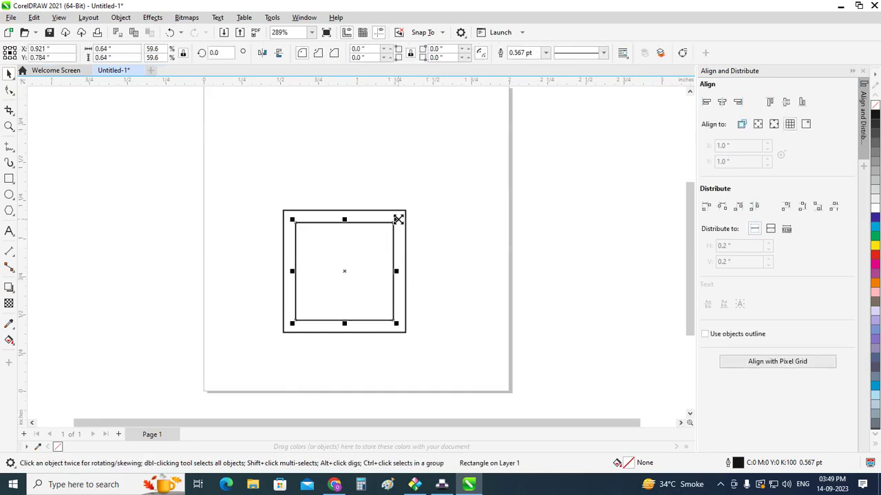
left_click_drag(398, 219, 390, 226)
left_click(422, 219)
scroll(384, 254, "up", 1)
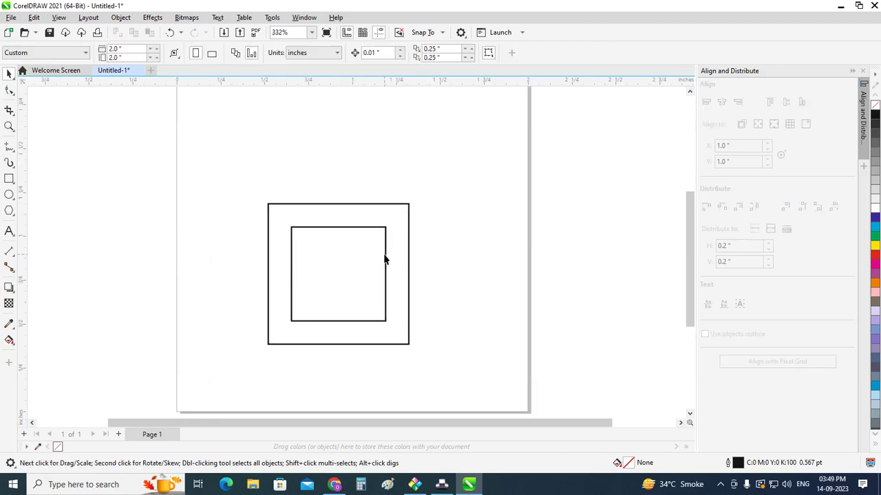
scroll(384, 259, "up", 1)
left_click(400, 247)
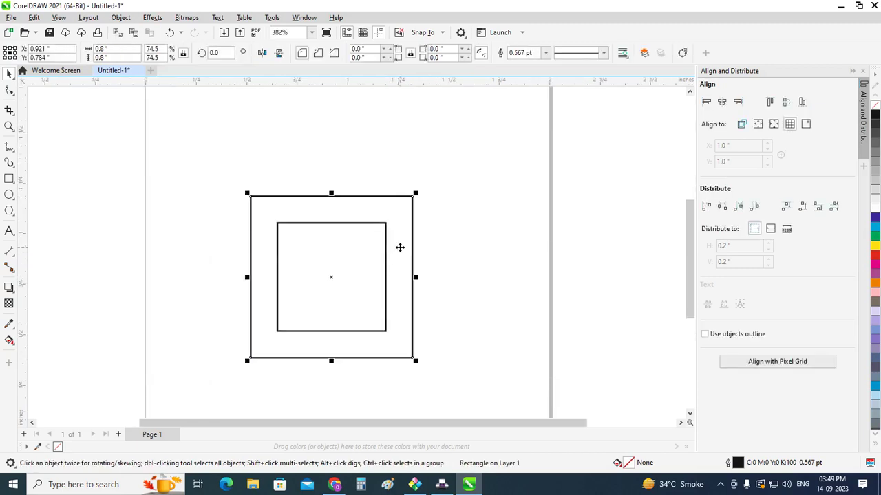
left_click(457, 215)
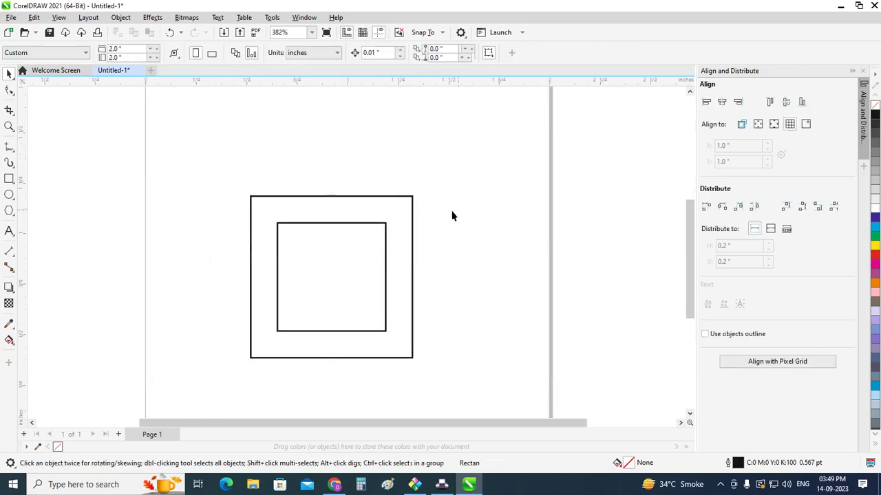
left_click(385, 235)
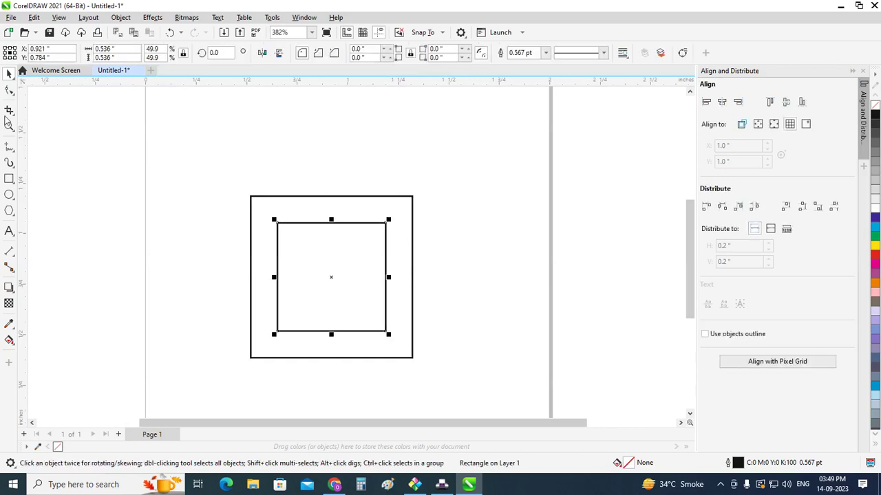
Step: Round the inner square's top-right corner to 0.196 inch with the Shape tool
left_click(10, 90)
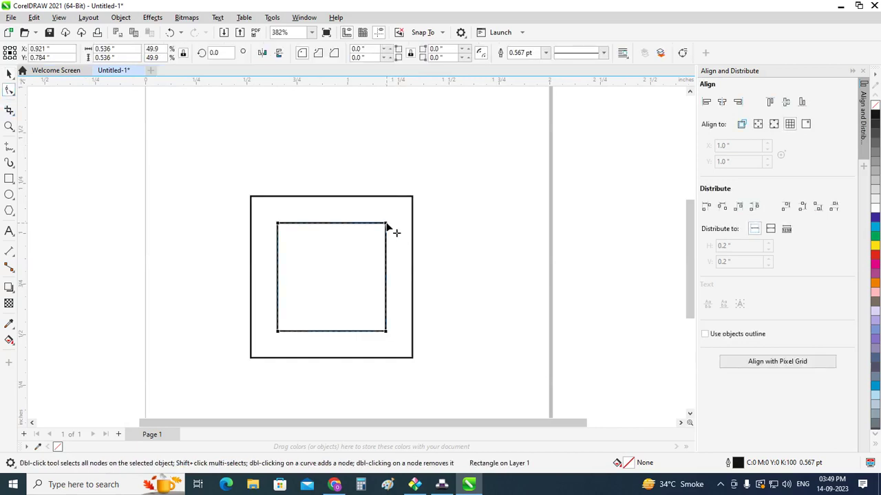
mouse_move(388, 227)
left_mouse_down()
mouse_move(358, 269)
mouse_move(361, 259)
left_mouse_up()
left_click(9, 73)
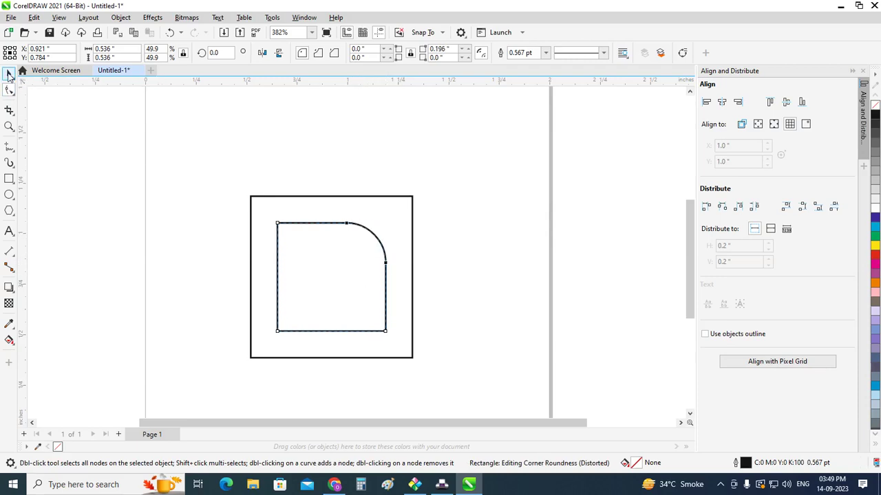
left_click(310, 211)
Step: Stretch both shapes horizontally to 0.964 inch wide
left_click_drag(230, 182, 464, 371)
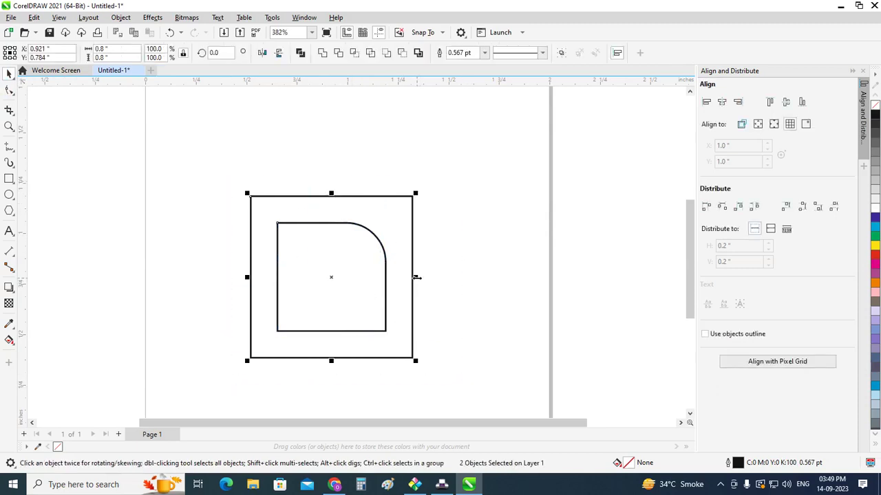
left_click_drag(417, 278, 461, 284)
left_click(460, 274)
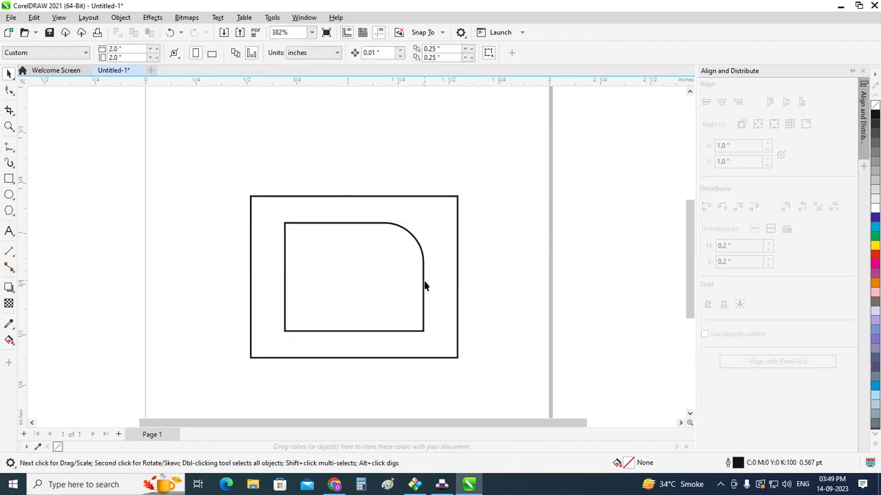
key("ctrl+z")
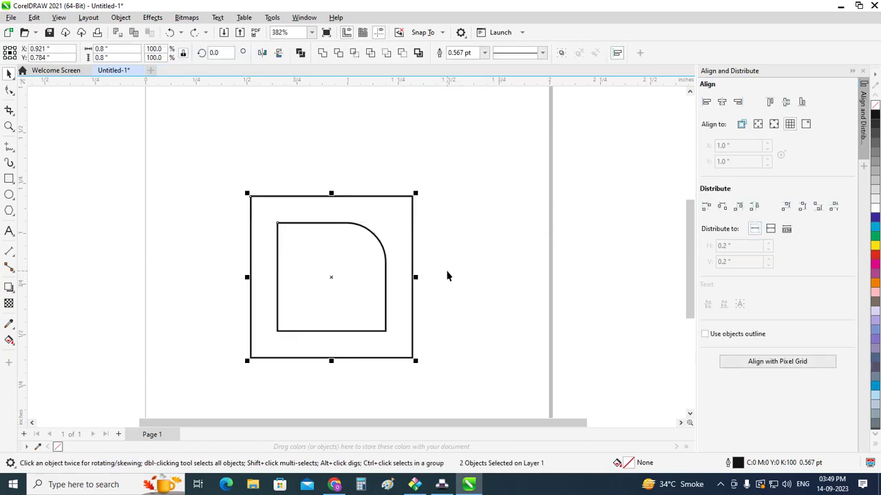
left_click(437, 261)
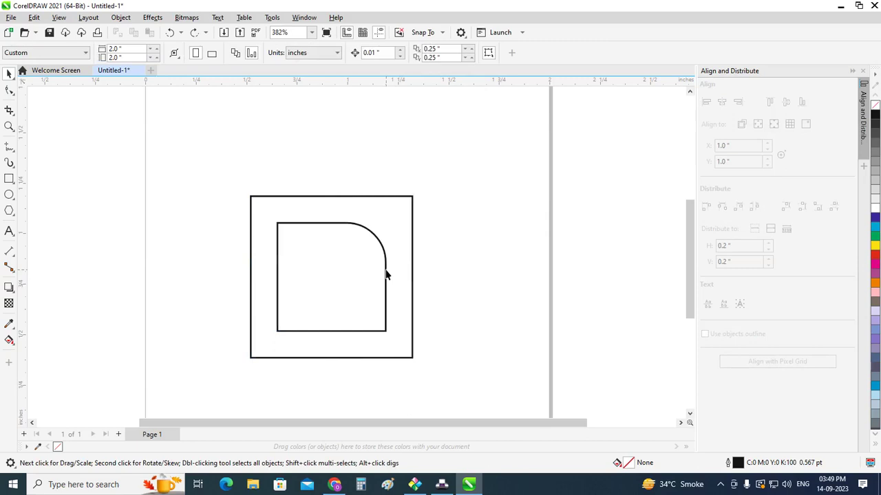
key("ctrl+a")
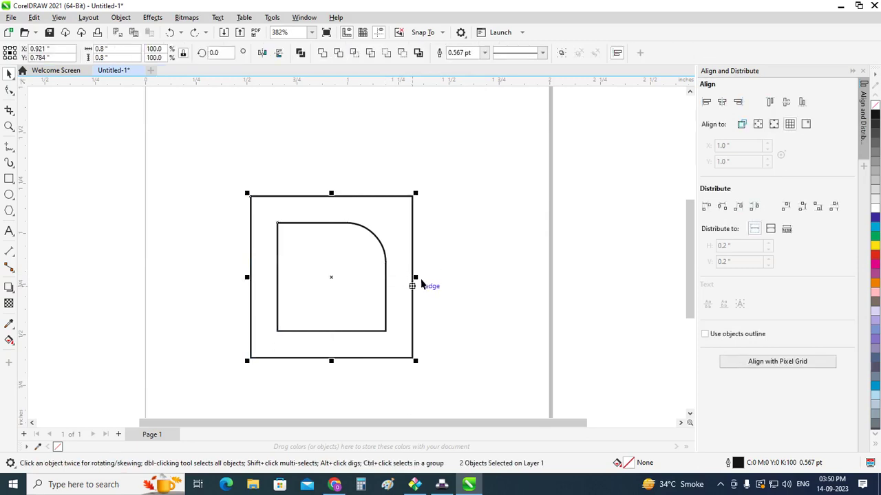
left_click_drag(421, 280, 448, 277)
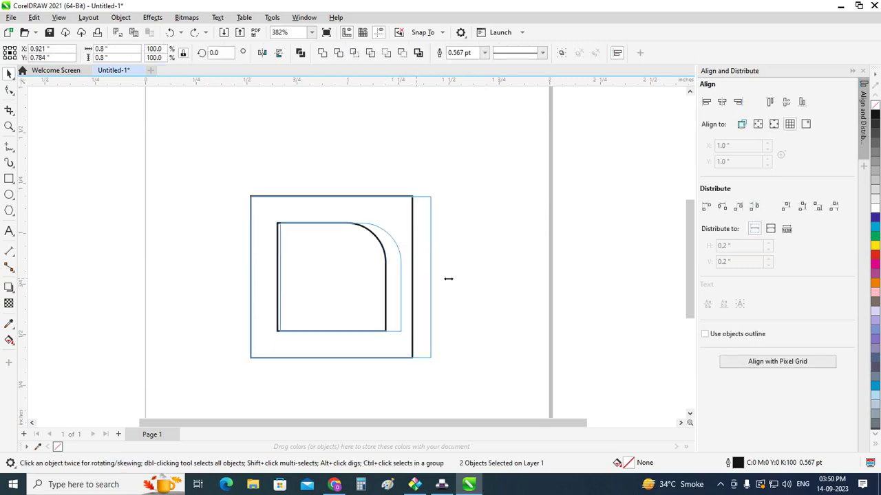
left_click(503, 278)
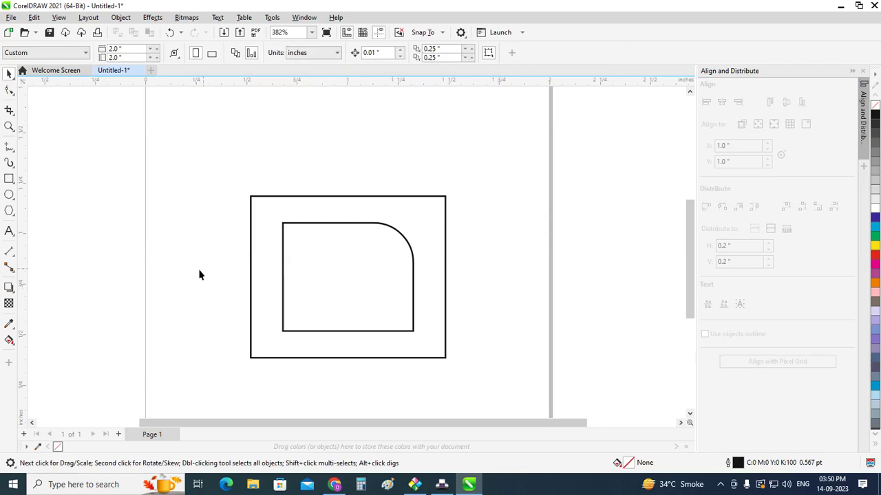
left_click(414, 289)
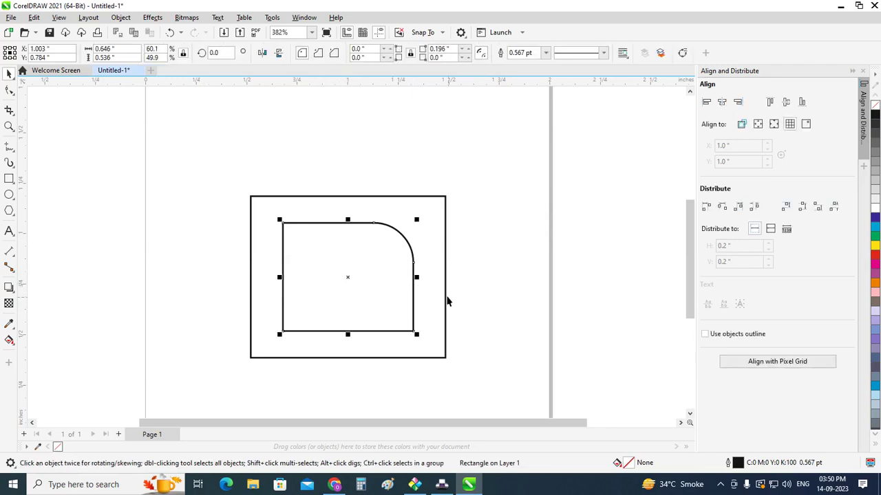
left_click(445, 298, "shift")
left_click(355, 250)
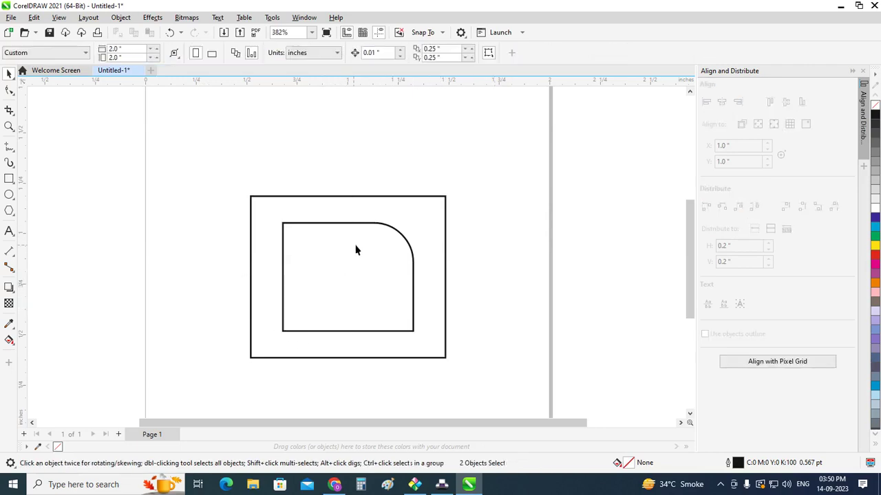
Step: Draw a small 0.15-inch-wide rectangle at the bottom centre of the frame
left_click(9, 183)
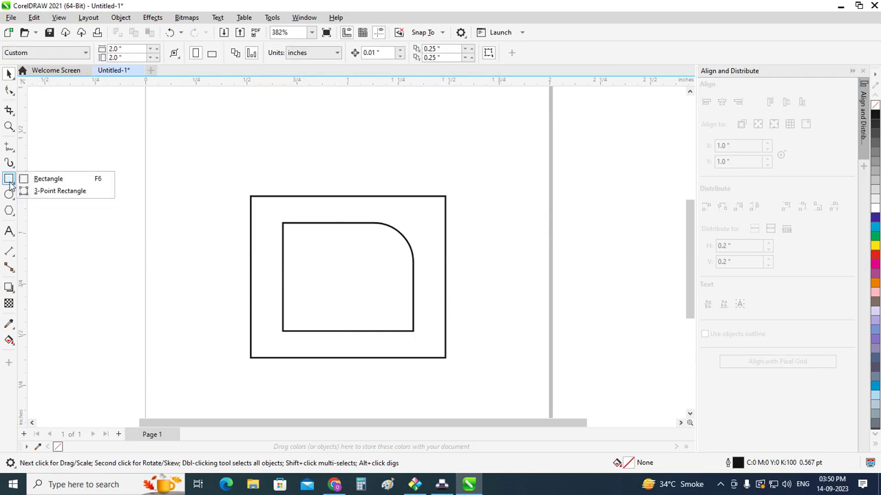
left_click(35, 180)
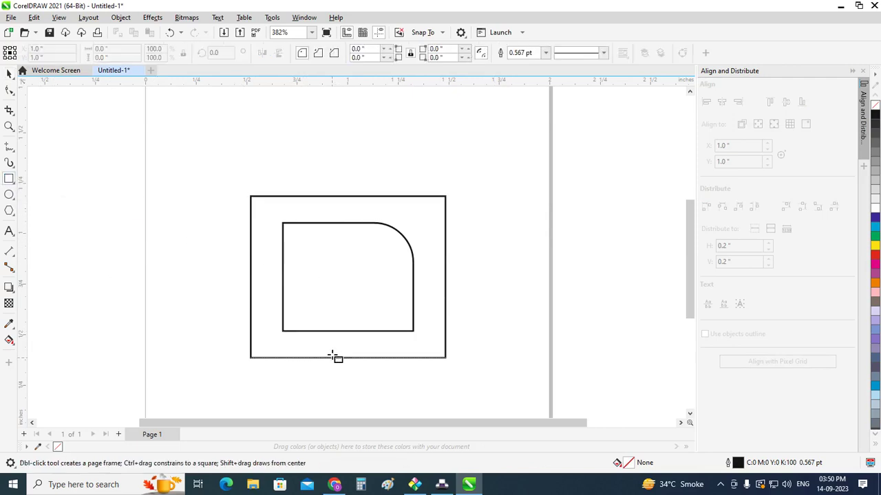
left_click_drag(330, 358, 365, 330)
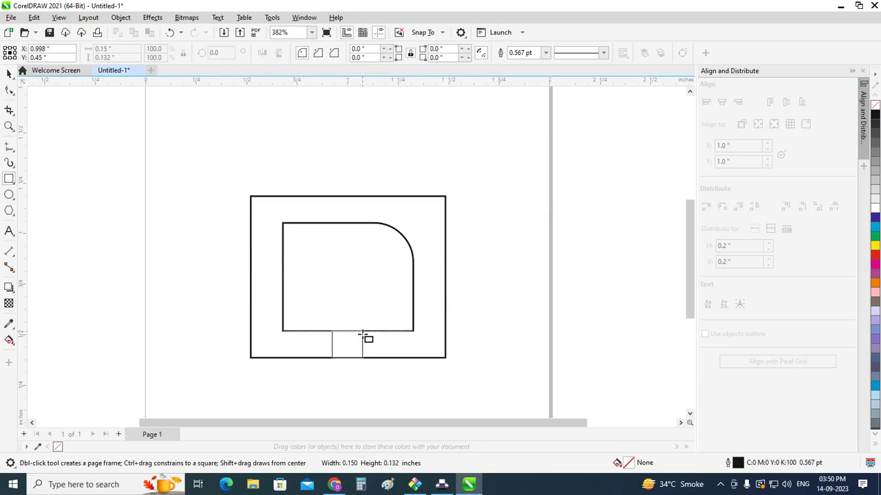
left_click(9, 74)
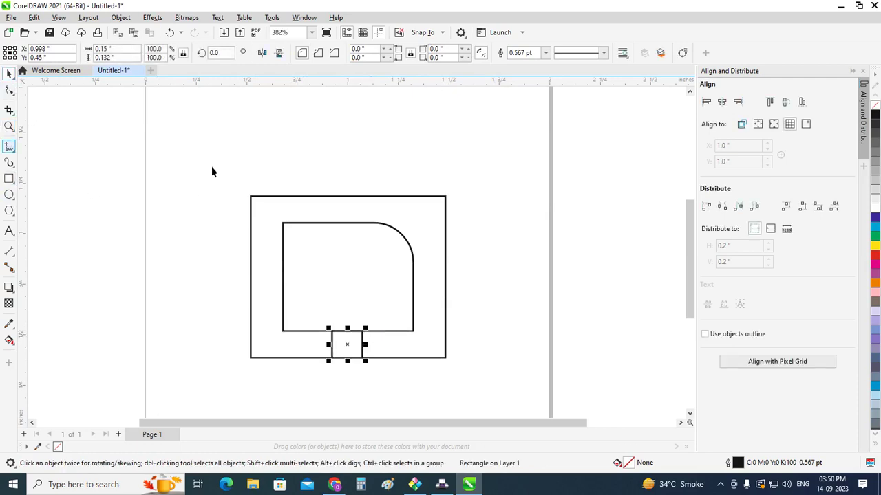
Step: Stretch the bar upward to 0.453 inch so it reaches into the inner shape
left_click_drag(348, 329, 349, 276)
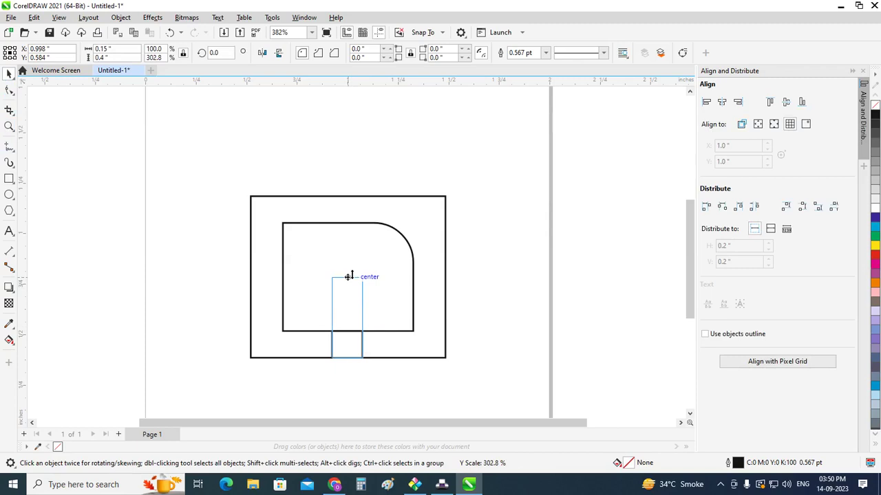
left_click_drag(348, 276, 349, 278)
left_click(354, 163)
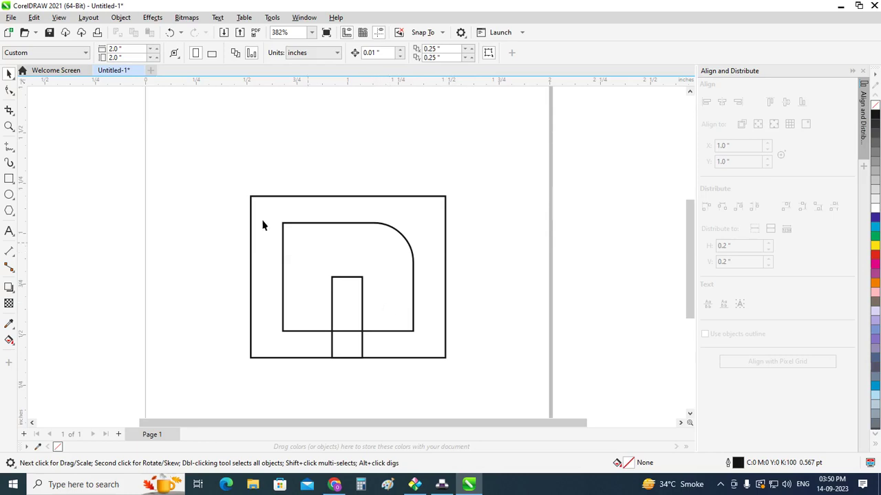
left_click_drag(219, 162, 250, 198)
left_click(335, 292)
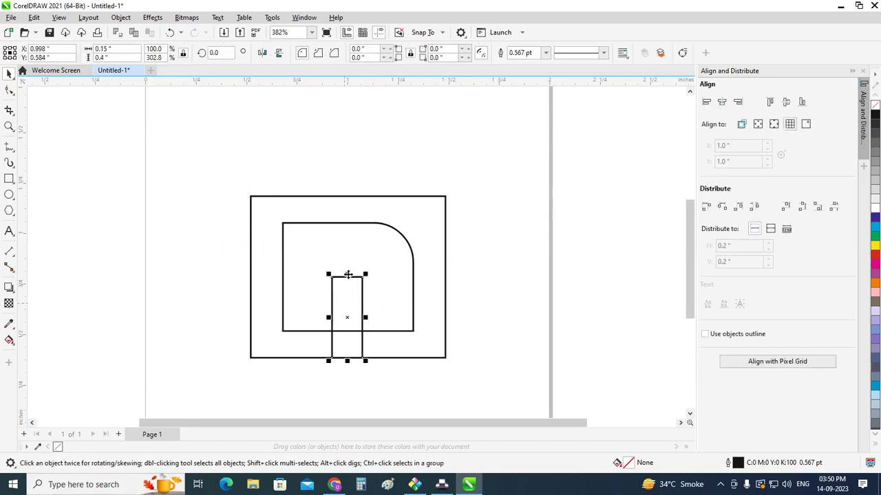
left_click_drag(348, 274, 351, 263)
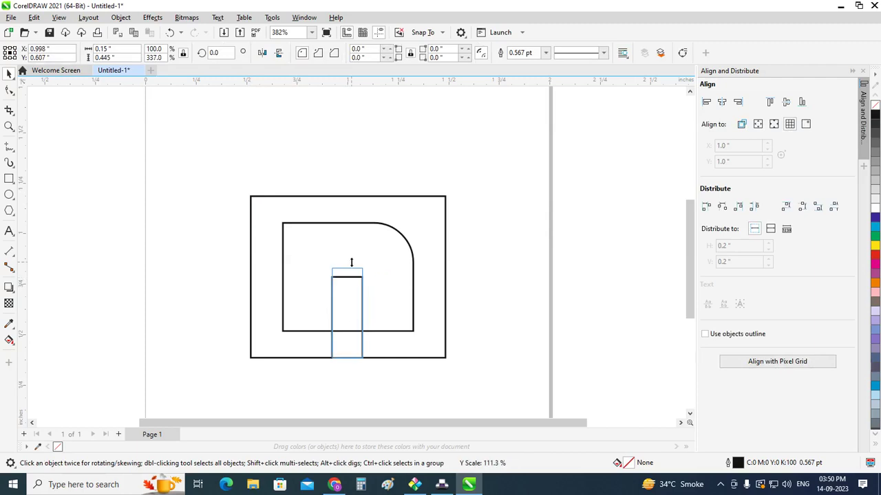
left_click(344, 162)
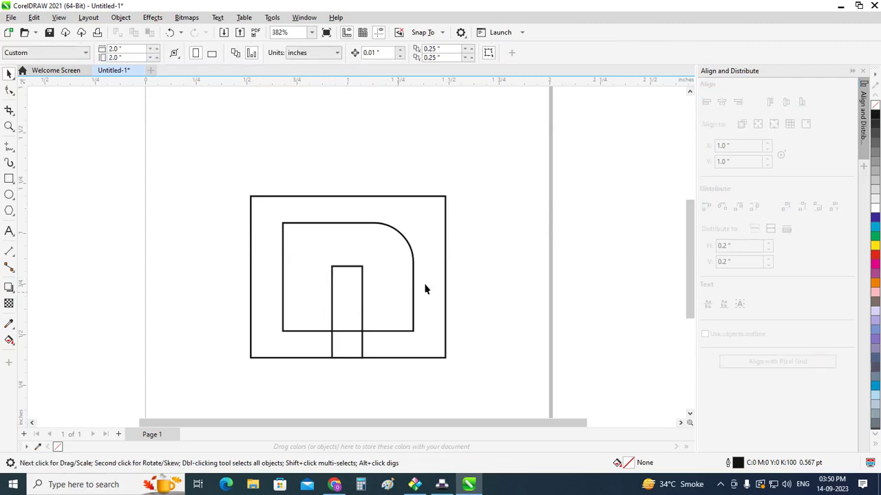
Step: Drag a copy of the centre bar to the right of the frame
left_click(362, 312)
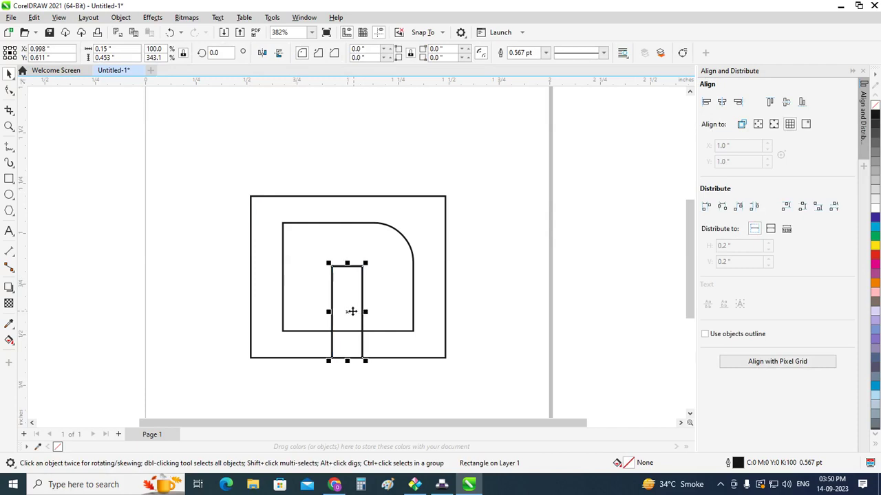
mouse_move(362, 312)
left_mouse_down()
mouse_move(517, 326)
mouse_move(507, 320)
left_mouse_up()
left_click(235, 227)
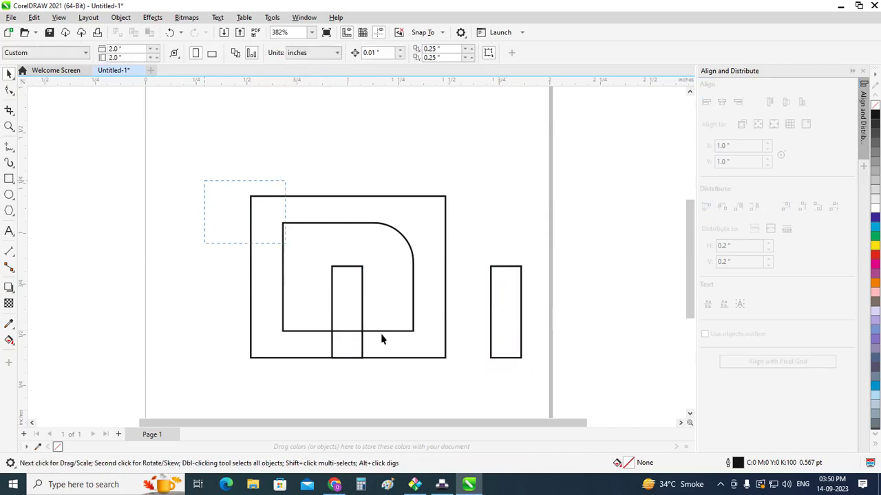
Step: Smart-fill the frame border, small square and centre bar with Pantone 185 C red
left_click_drag(383, 339, 472, 385)
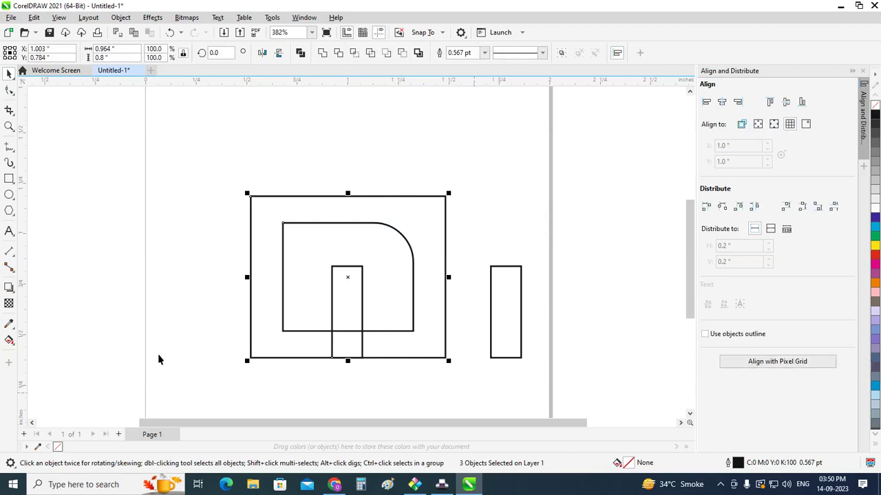
left_click(9, 340)
left_click(35, 351)
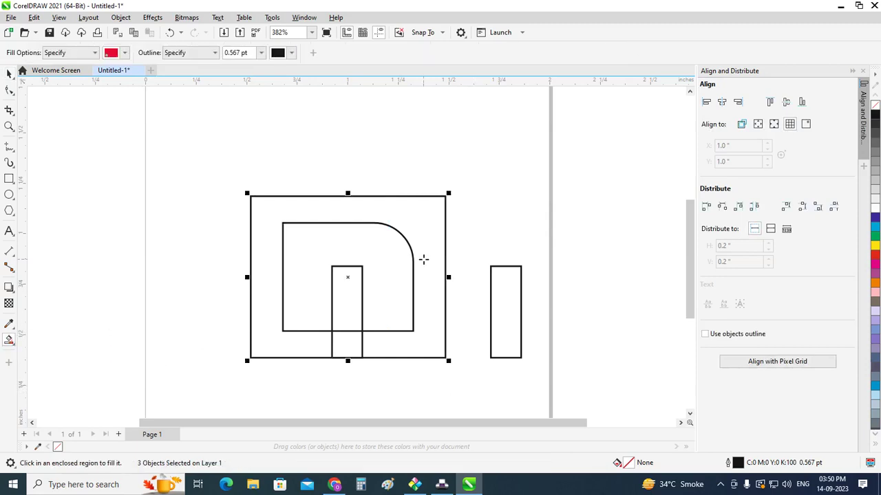
left_click(423, 259)
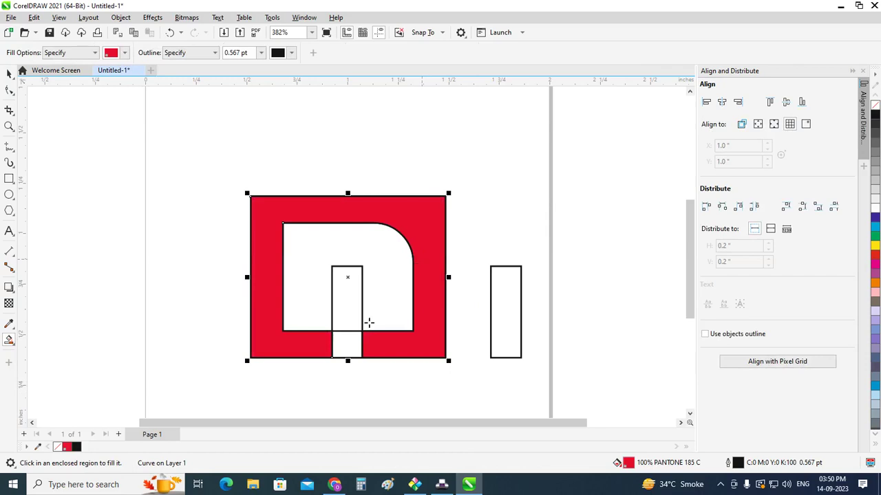
left_click(346, 347)
left_click(358, 307)
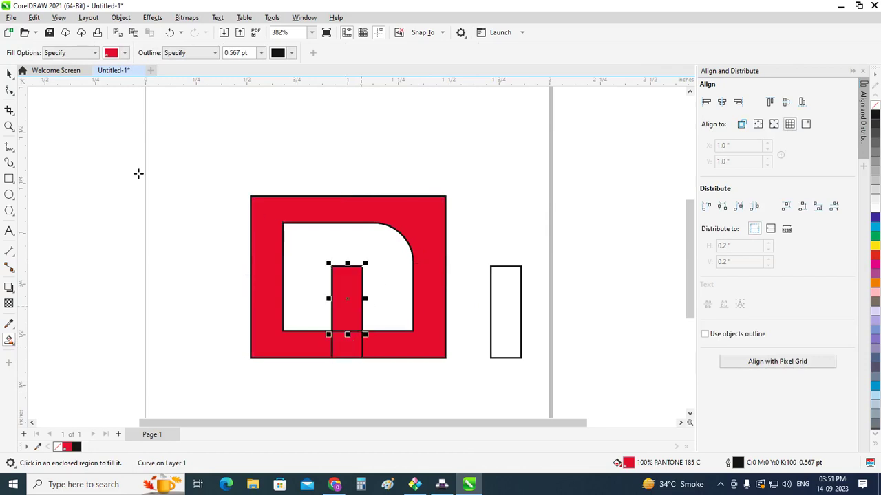
Step: Set the nudge distance to 1.0 inch in the property bar
key("space")
scroll(245, 168, "down", 2)
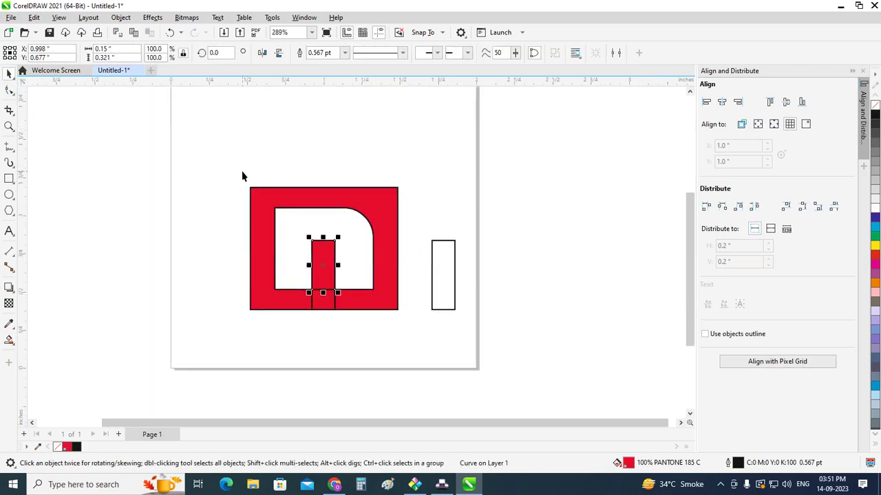
left_click(571, 317)
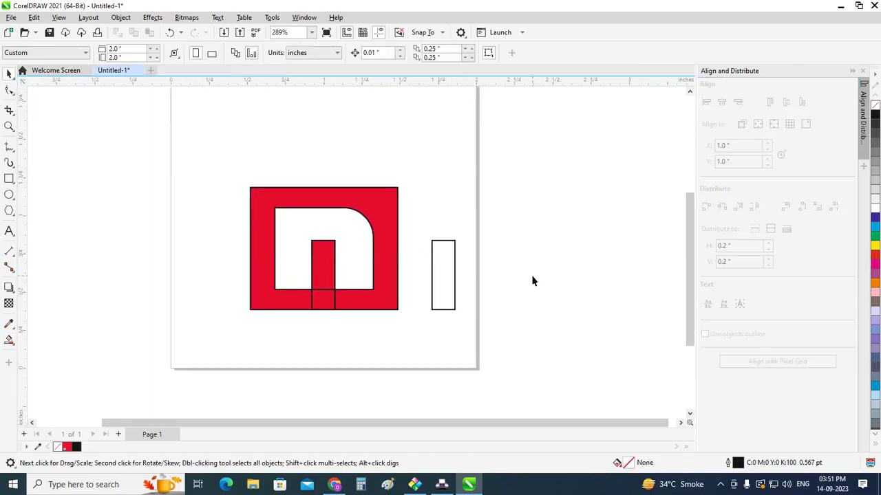
left_click(325, 278)
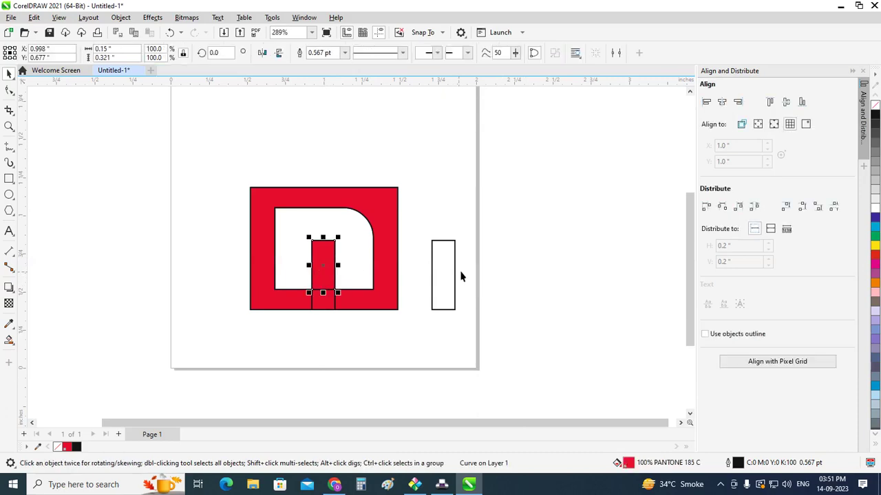
left_click(482, 261)
double_click(384, 51)
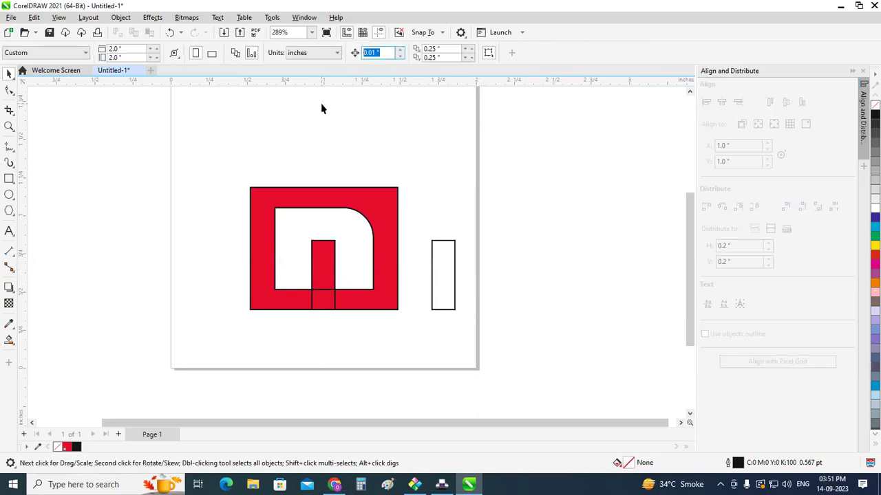
type("1")
key("Return")
Step: Nudge the red frame and red centre bar right to assemble them beside the page
left_click(382, 254)
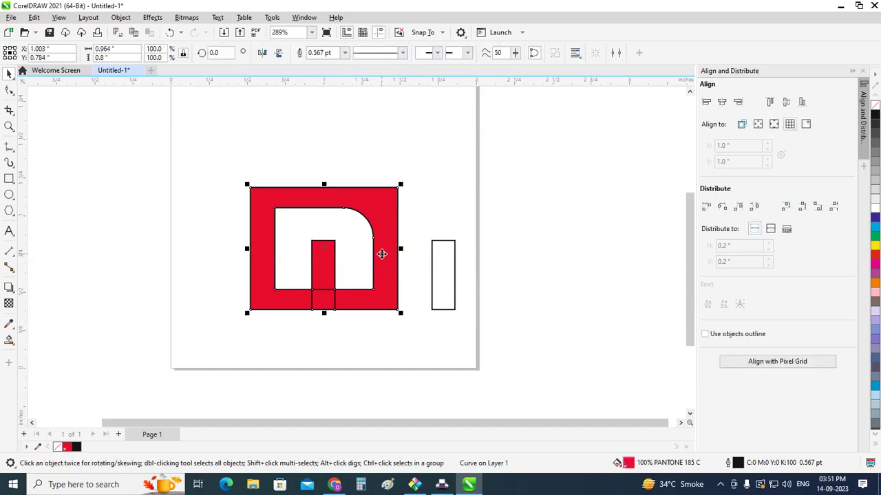
key("Right")
key("Right")
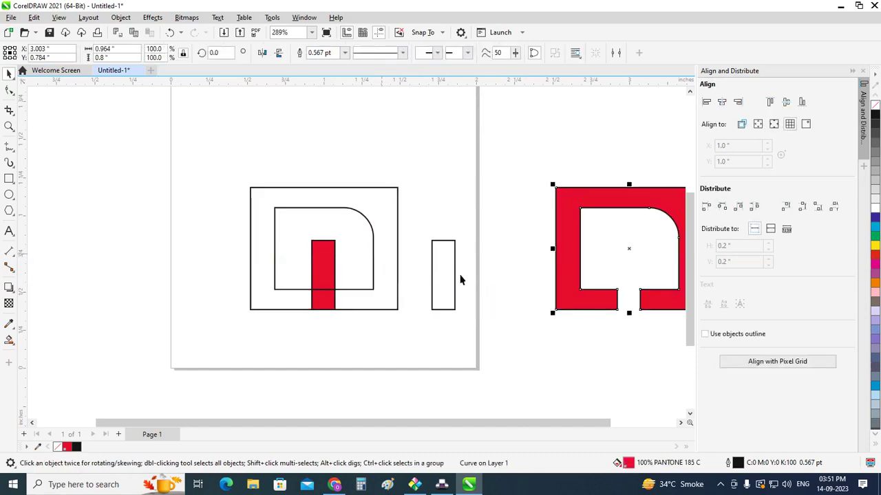
left_click(428, 389)
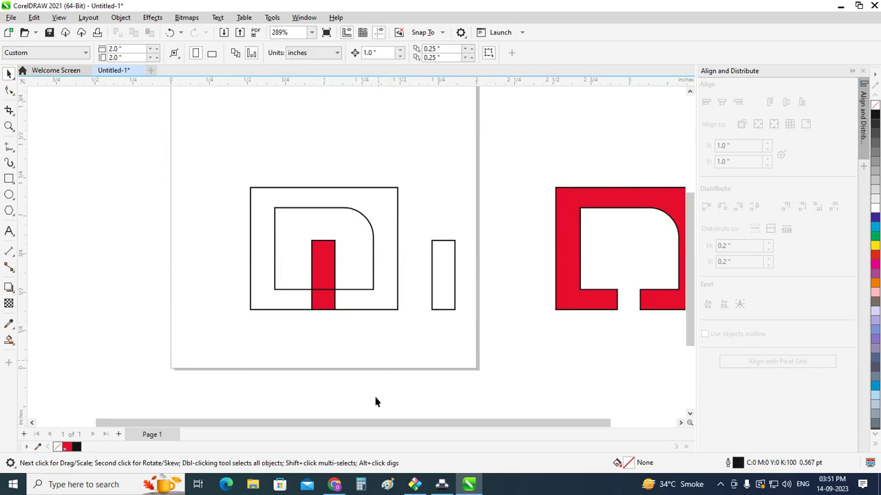
left_click_drag(365, 423, 477, 423)
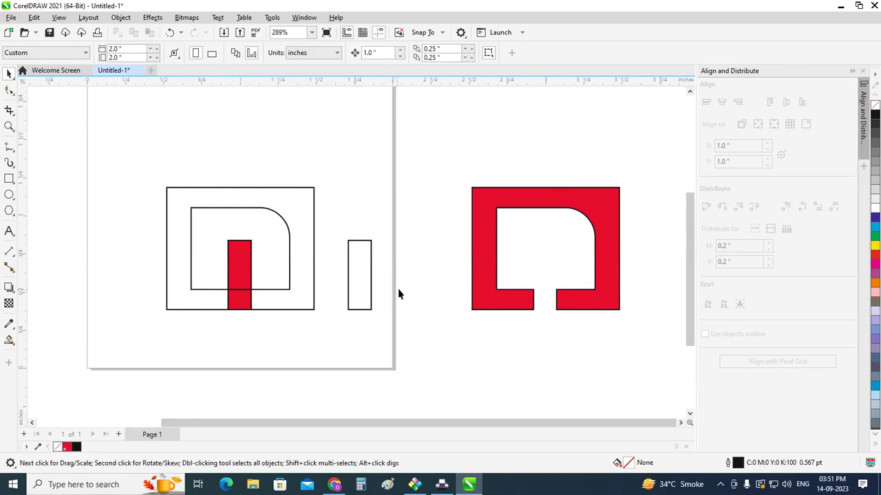
left_click(246, 272)
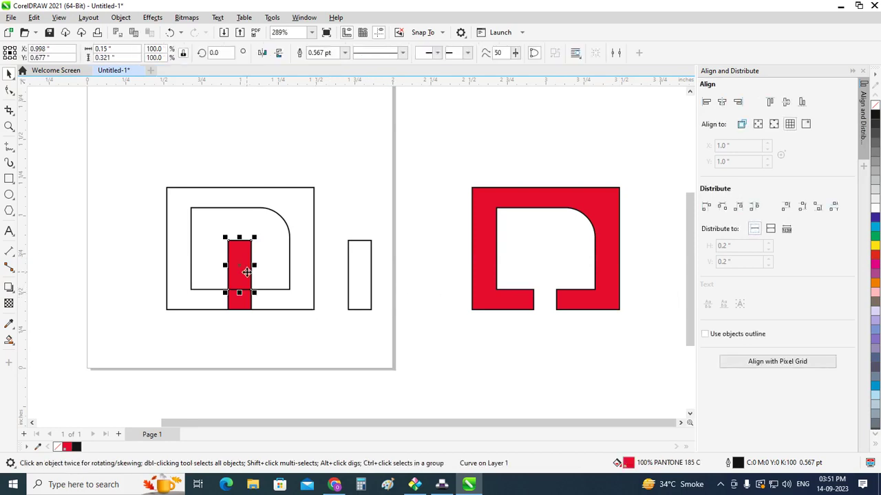
key("Right")
key("Right")
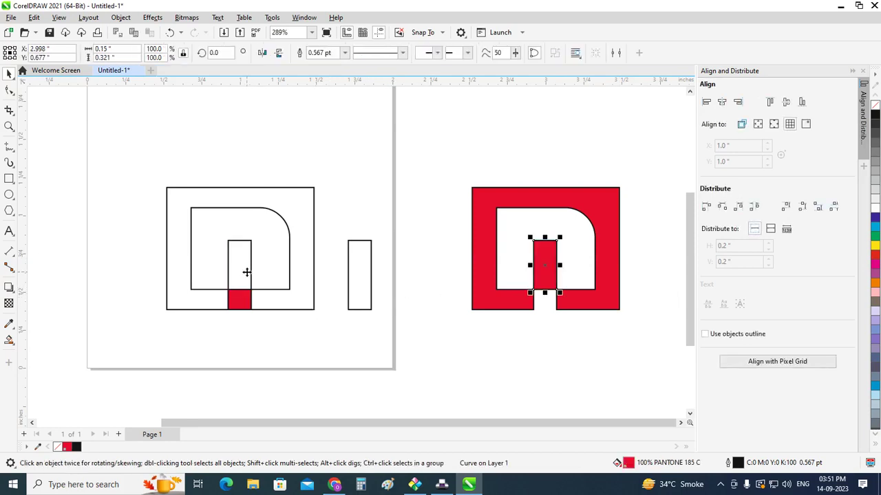
left_click(229, 299)
key("Right")
key("Right")
left_click(505, 325)
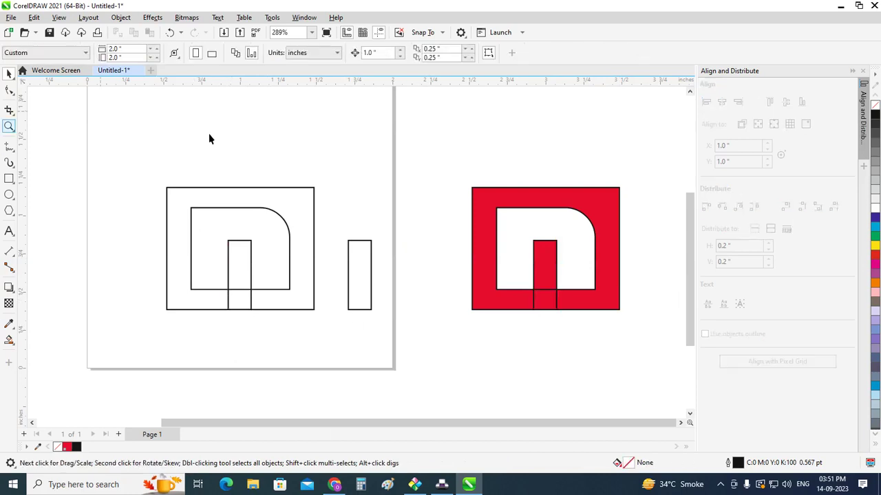
Step: Trim a rectangle from the red frame's bottom middle to turn it into an arch
left_click(11, 180)
left_click(23, 181)
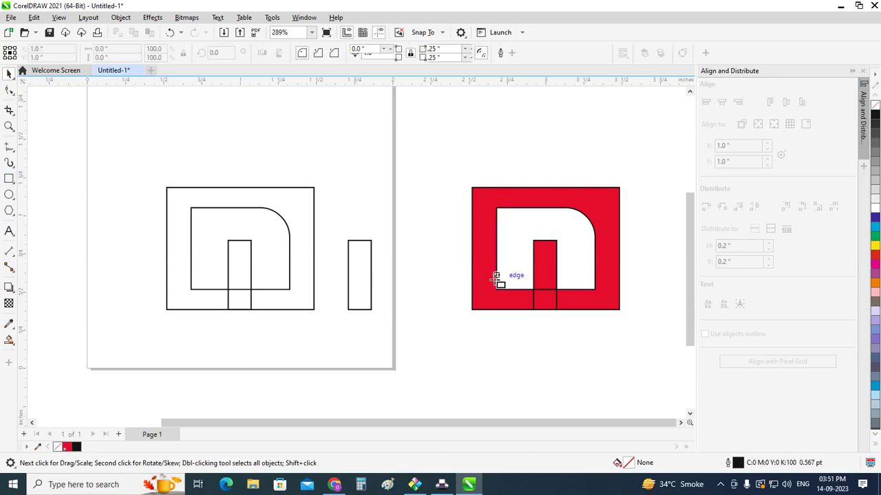
left_click_drag(496, 285, 596, 366)
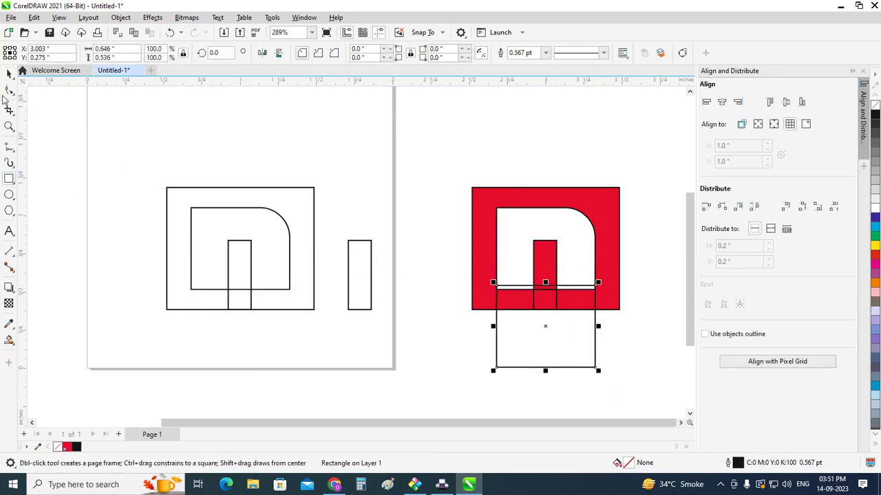
left_click(9, 74)
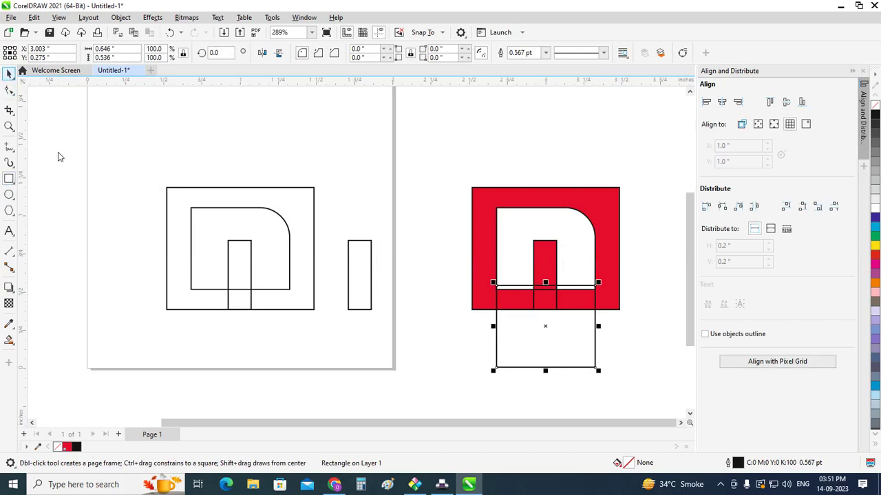
left_click(603, 210, "shift")
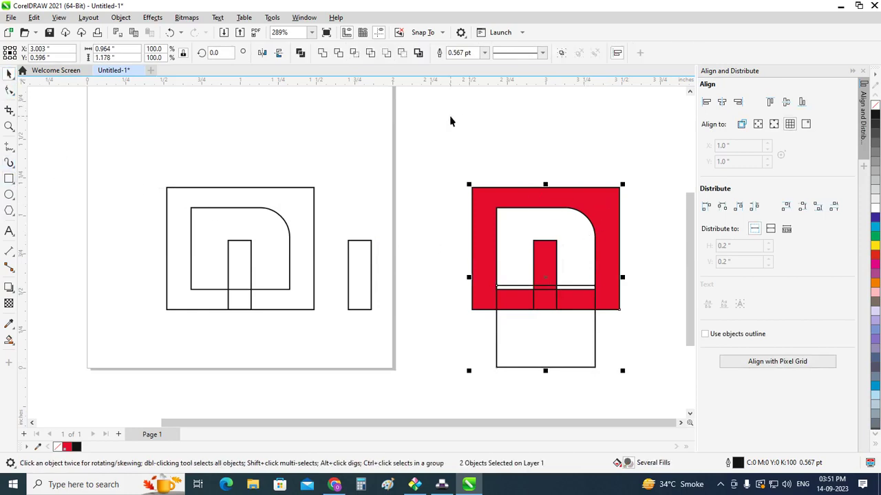
left_click(402, 52)
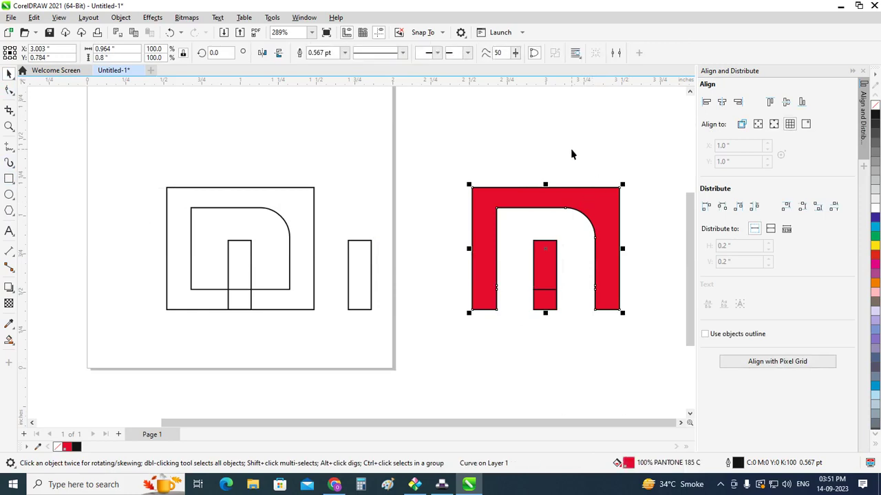
left_click(572, 300)
left_click_drag(521, 226, 579, 349)
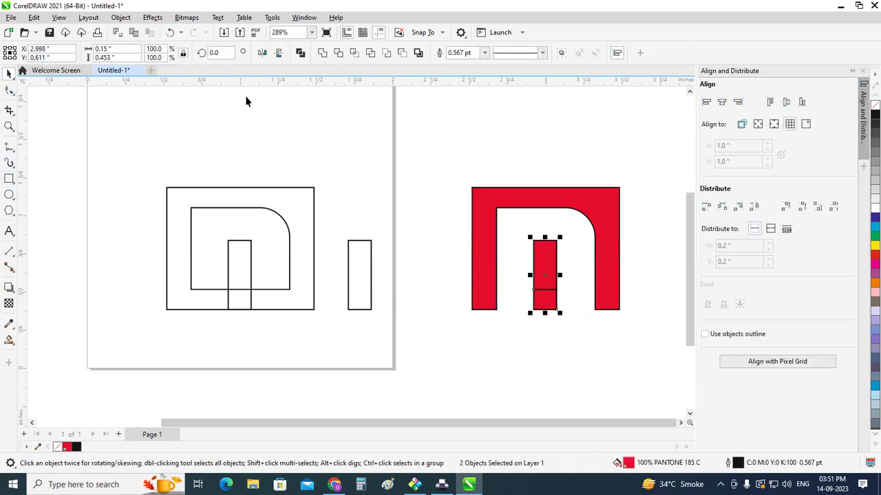
left_click(321, 61)
left_click(540, 126)
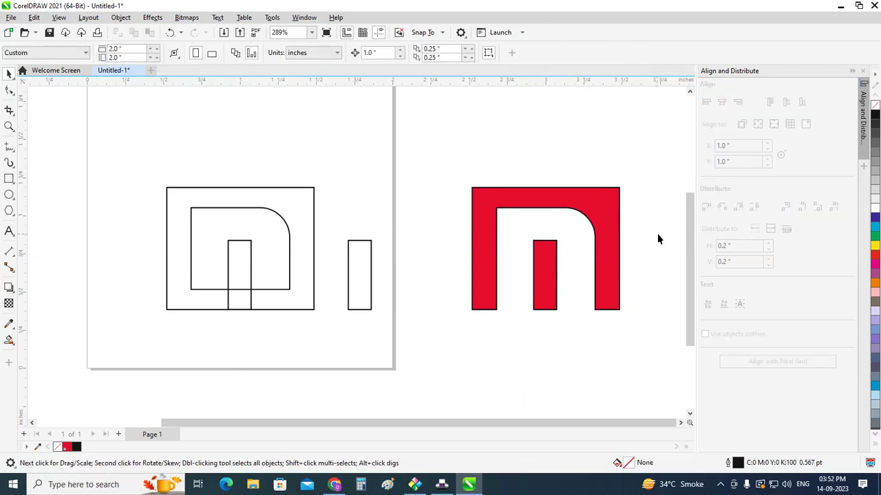
left_click(613, 206)
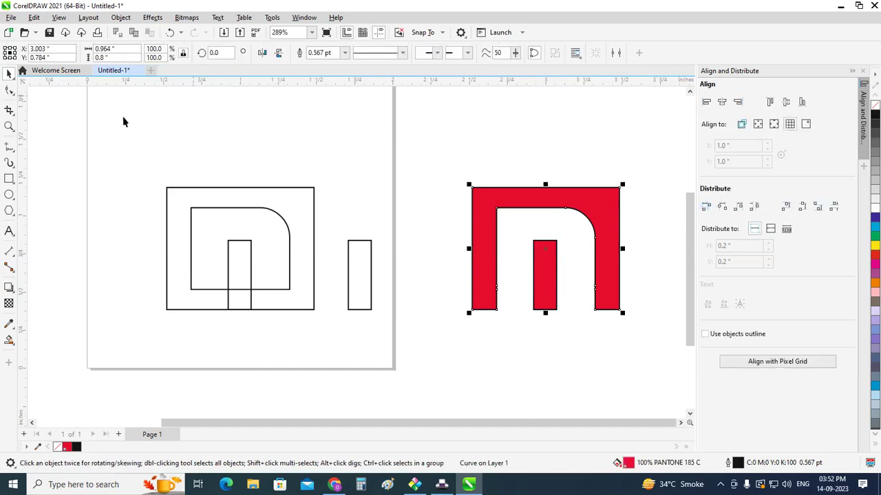
left_click(9, 90)
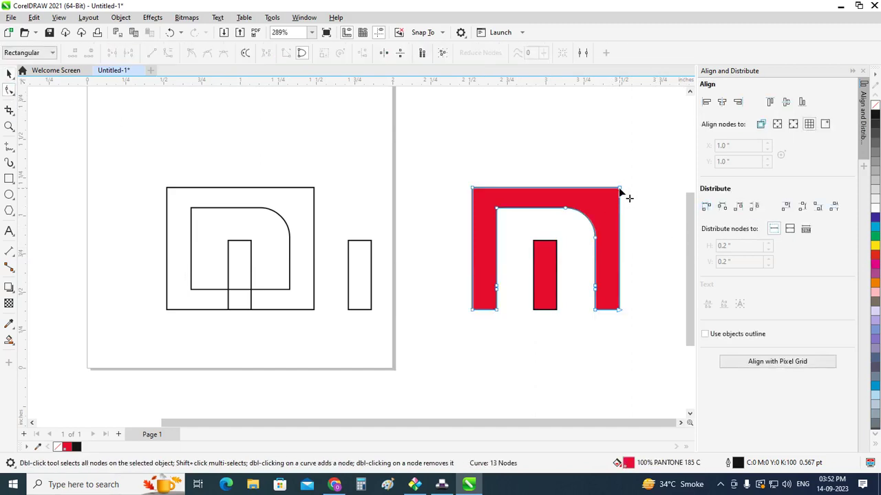
left_click(618, 189)
key("Tab")
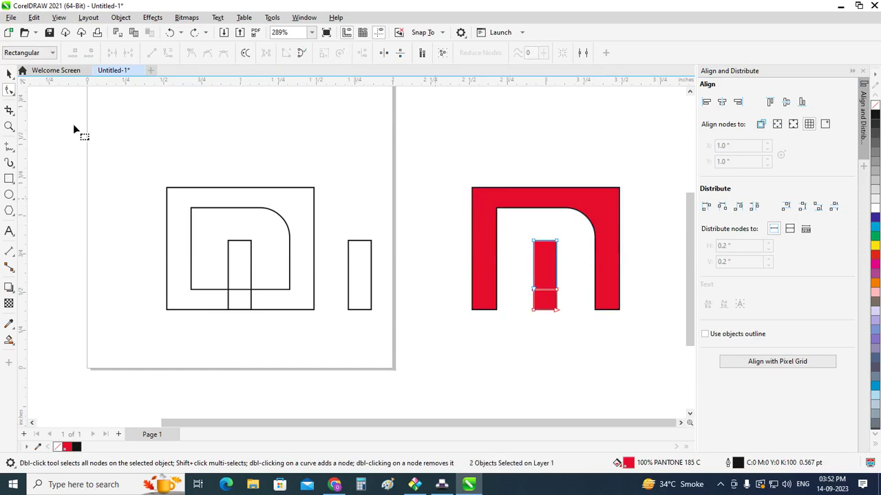
left_click(9, 73)
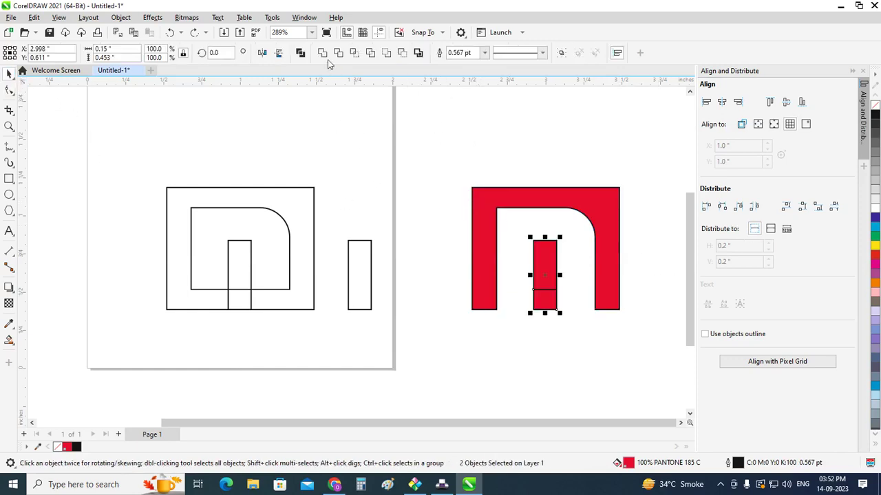
left_click(549, 158)
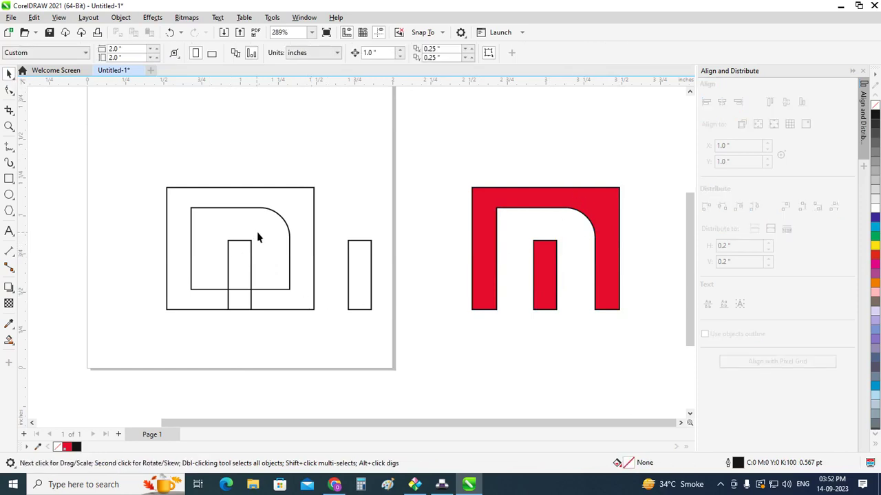
key("Tab")
Step: Round the outer rectangle's top-right corner to a 0.159-inch radius
key("F10")
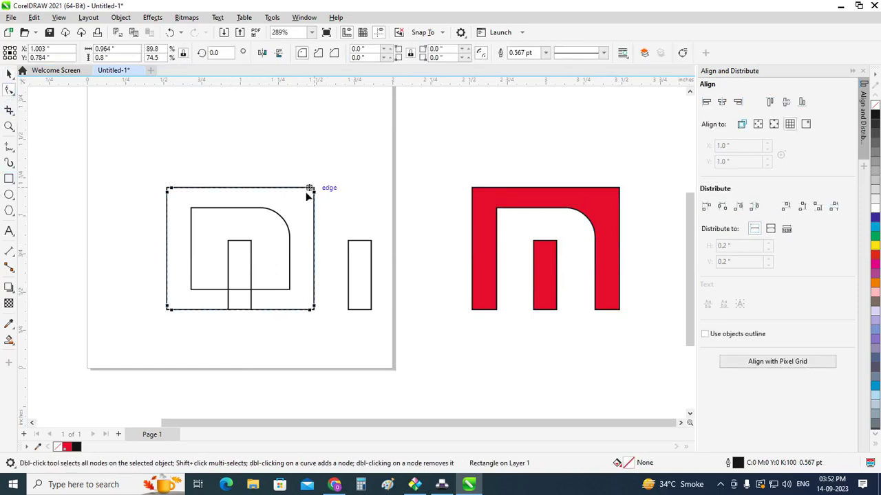
left_click_drag(314, 190, 302, 199)
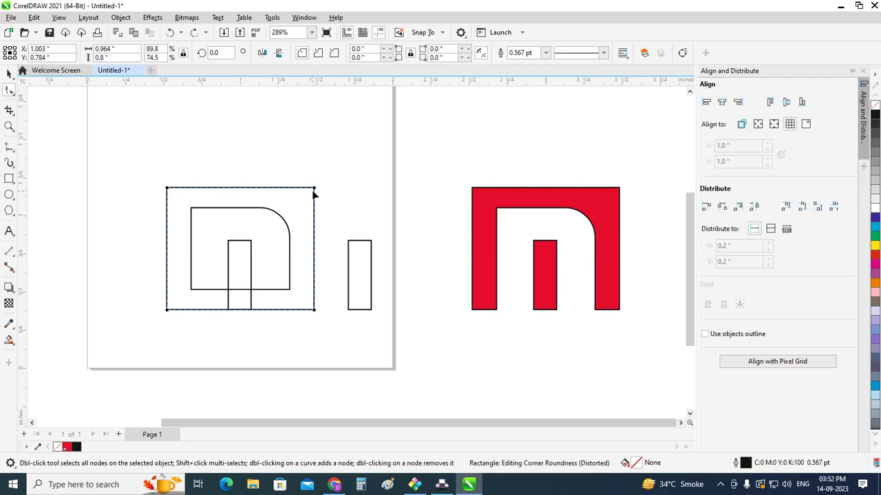
left_click_drag(315, 192, 292, 208)
double_click(450, 51)
left_click(9, 73)
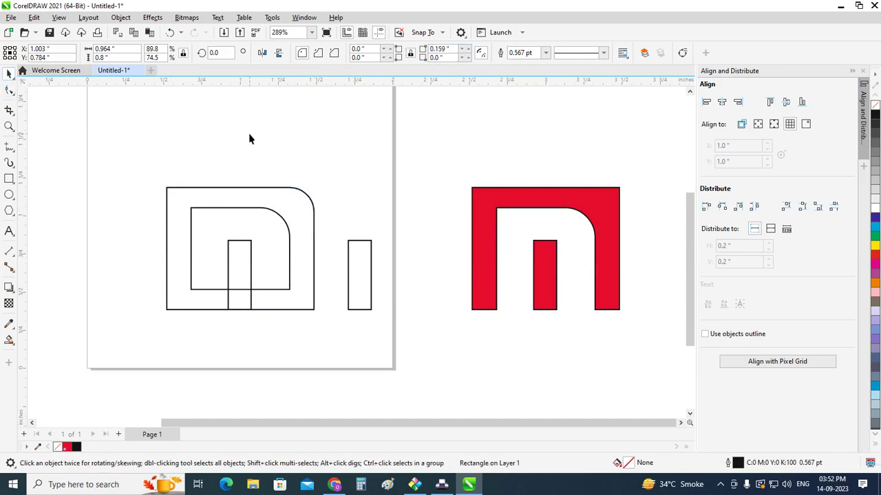
left_click(250, 138)
Step: Round the inner rectangle's top-right corner, undoing 0.159-inch rounding applied to all corners
left_click(280, 219)
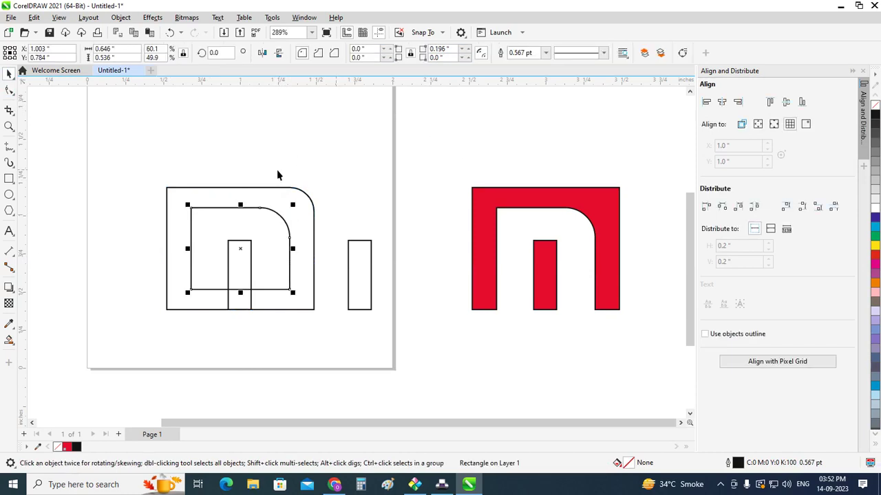
left_click(10, 90)
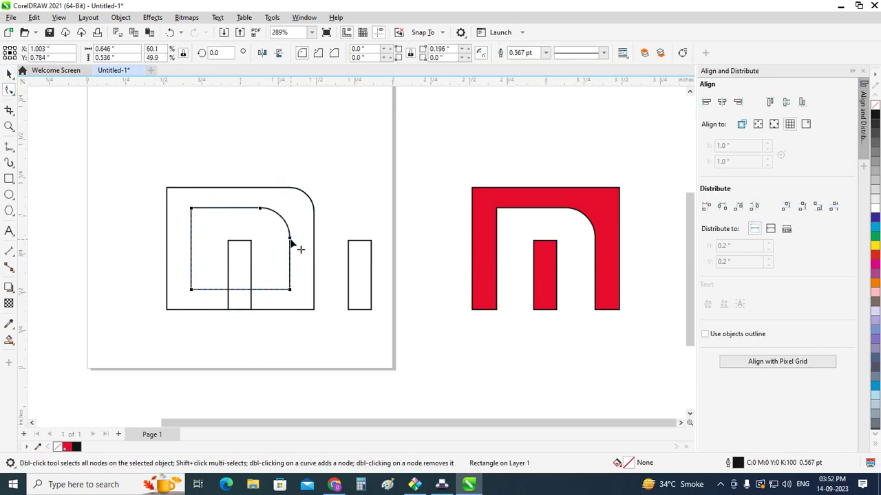
mouse_move(290, 238)
left_mouse_down()
mouse_move(320, 218)
mouse_move(307, 199)
left_mouse_up()
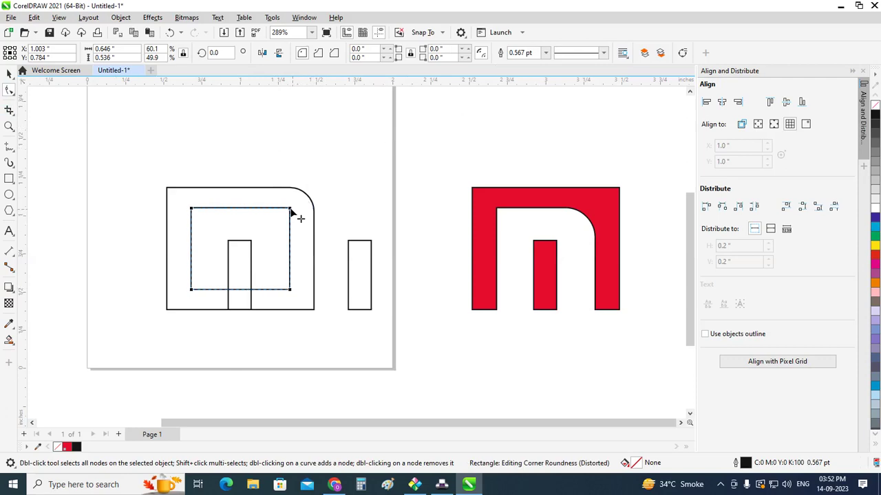
left_click_drag(291, 214, 280, 226)
double_click(439, 49)
type("0.159")
key("Return")
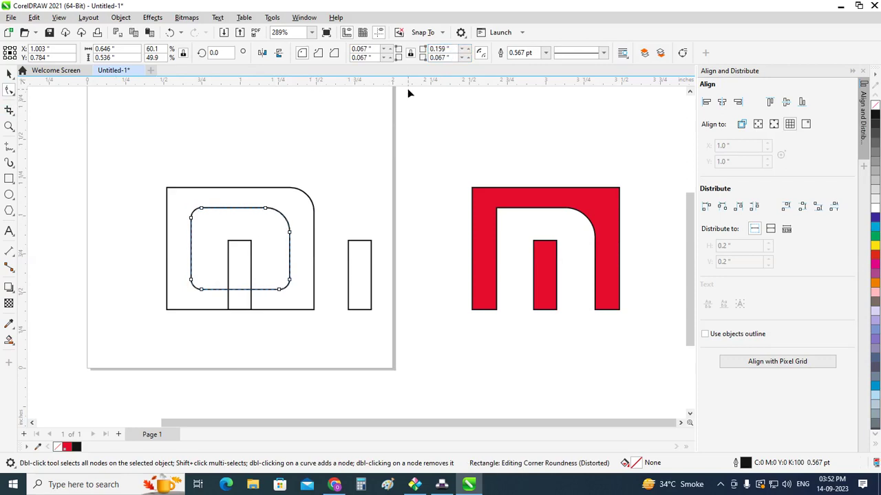
key("ctrl+z")
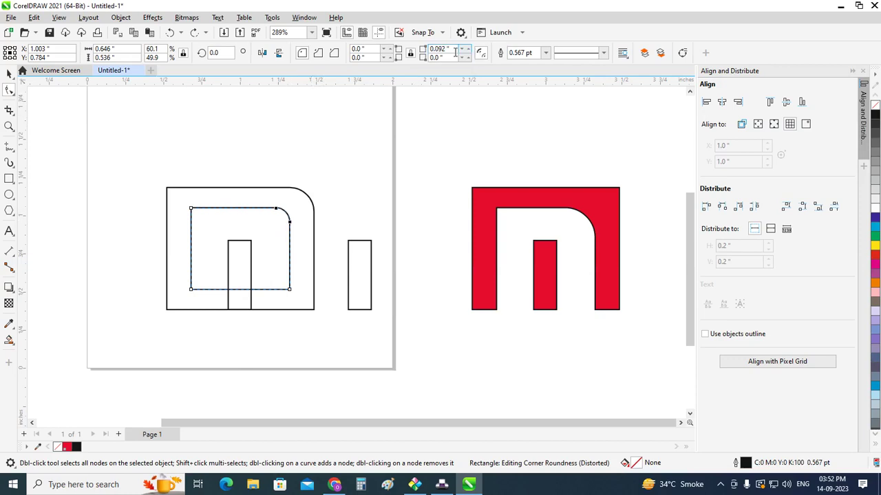
double_click(434, 48)
type("0.159")
key("Return")
key("ctrl+z")
Step: Recheck the outer rectangle's 0.159-inch top-right corner radius
left_click(9, 74)
left_click(262, 191)
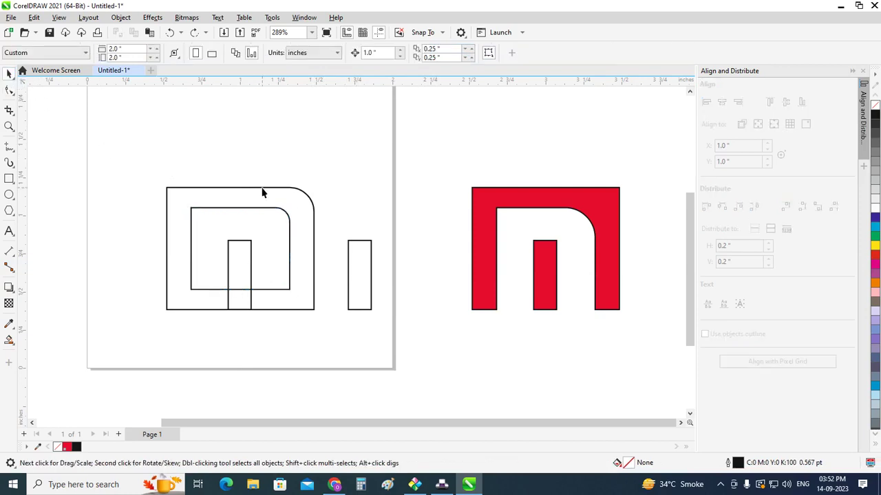
left_click(260, 187)
left_click(9, 90)
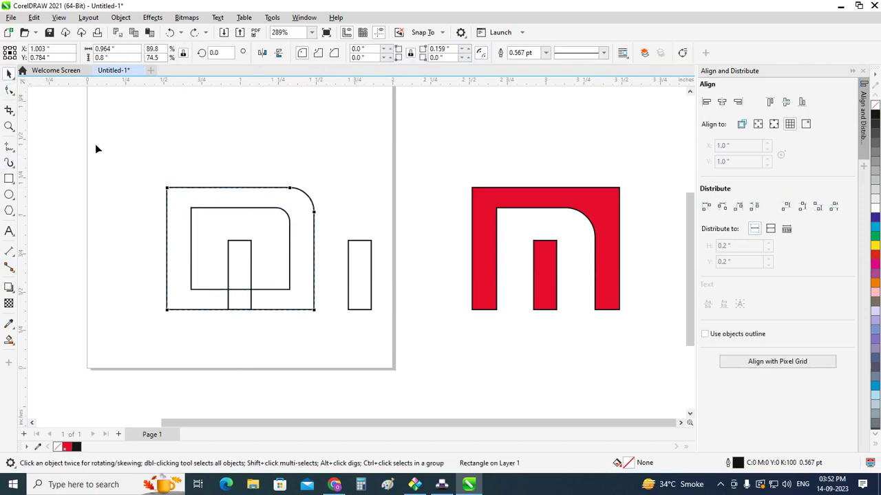
left_click(315, 215)
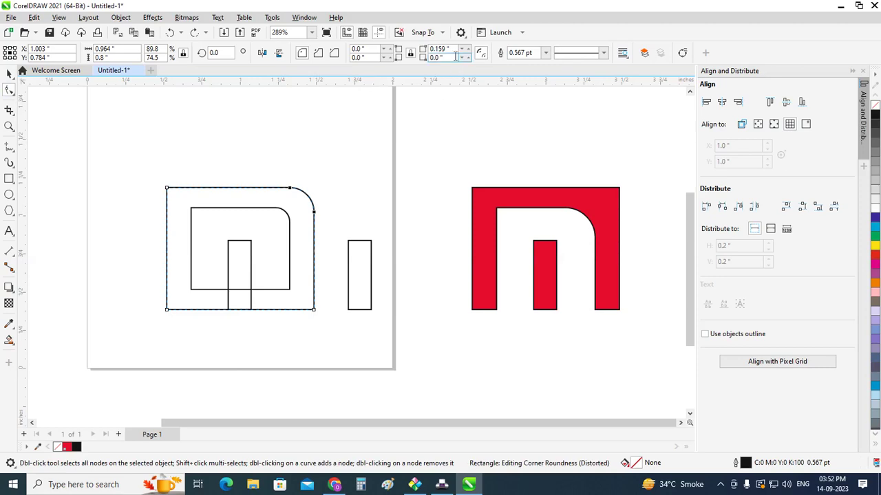
double_click(440, 49)
Step: Set the inner rectangle's corner radius to 0.159 inch in the property bar
left_click(9, 74)
left_click(274, 194)
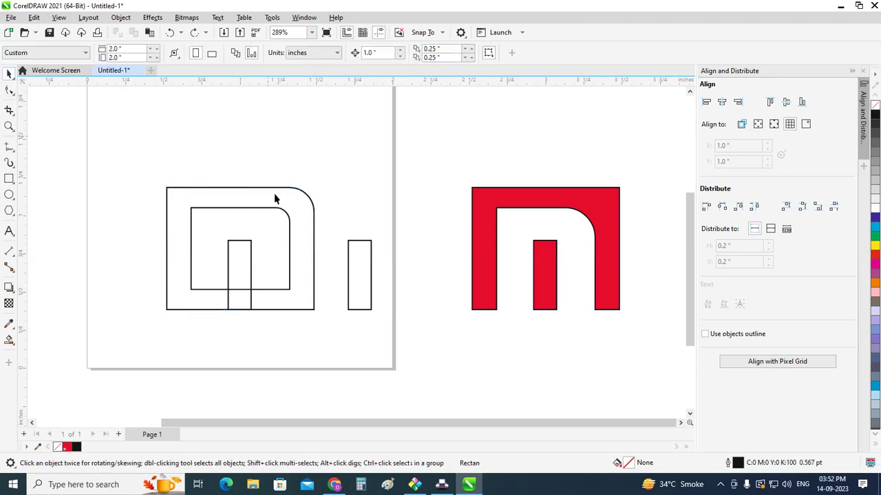
left_click(275, 212)
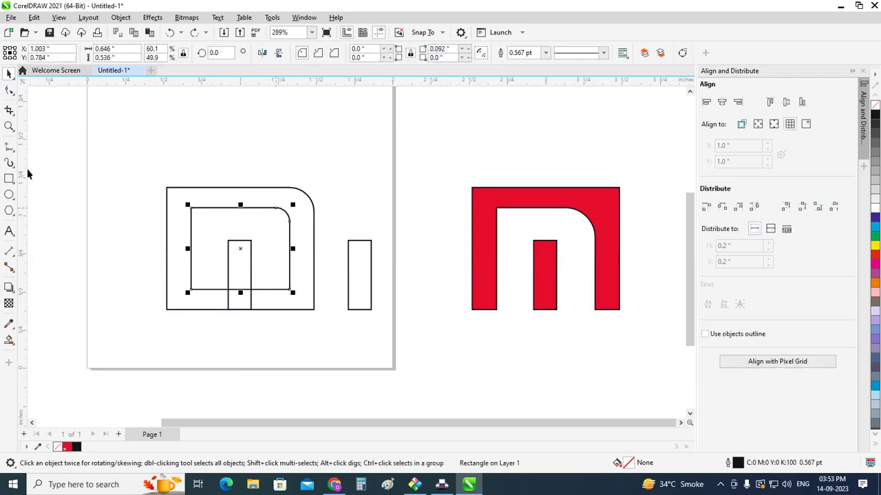
left_click(10, 92)
left_click_drag(289, 221, 289, 221)
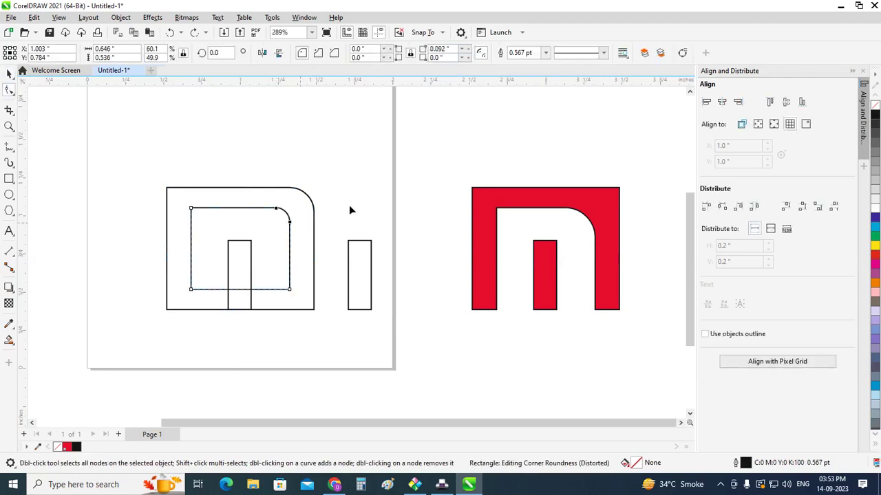
double_click(439, 48)
type("0.159")
key("Return")
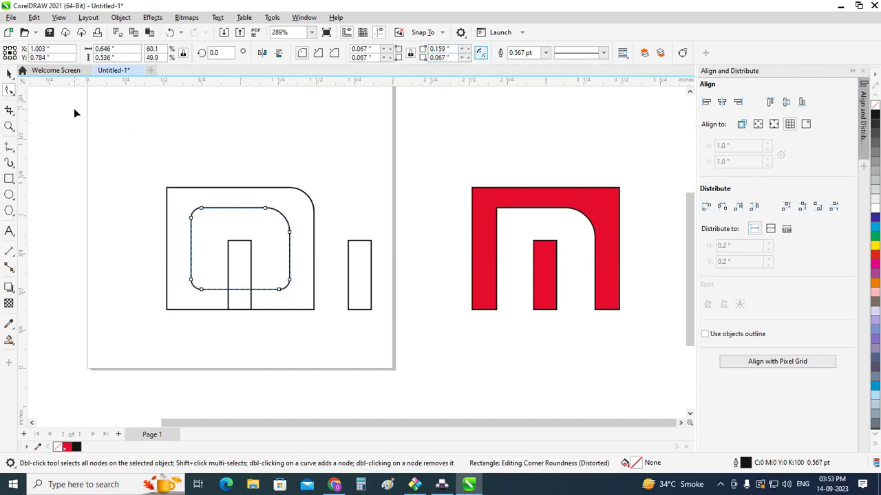
Step: Square the inner rectangle's top-left, bottom-left and bottom-right corners
left_click(9, 74)
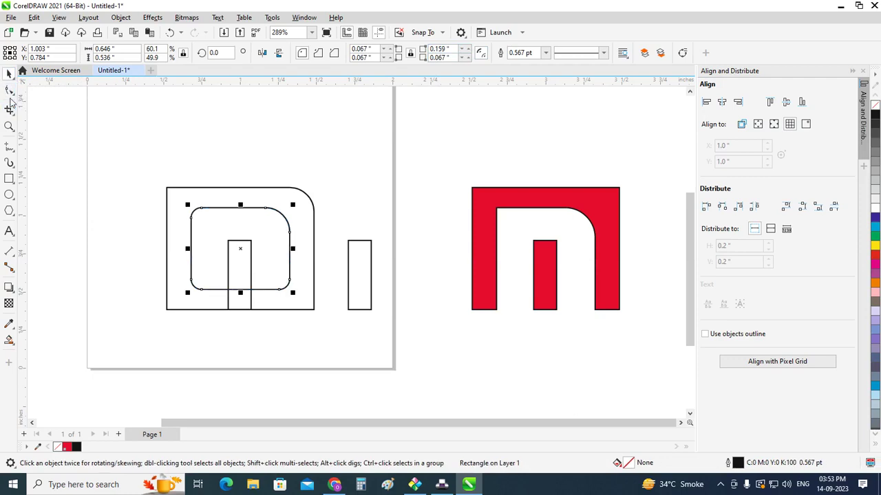
left_click(9, 90)
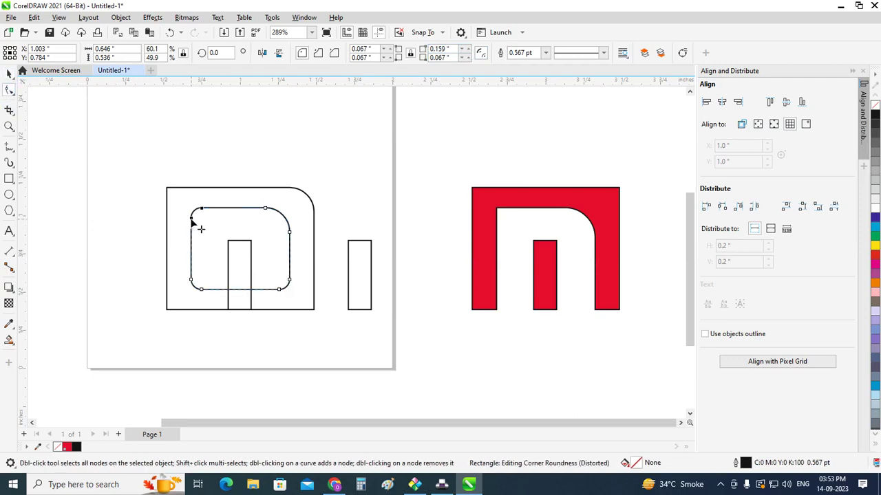
left_click_drag(191, 218, 185, 201)
left_click_drag(200, 293, 183, 298)
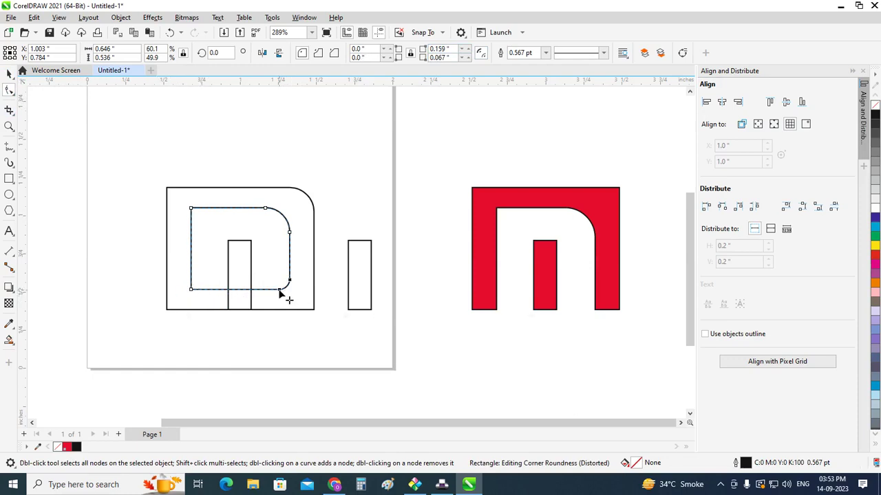
left_click_drag(281, 290, 297, 304)
left_click(9, 73)
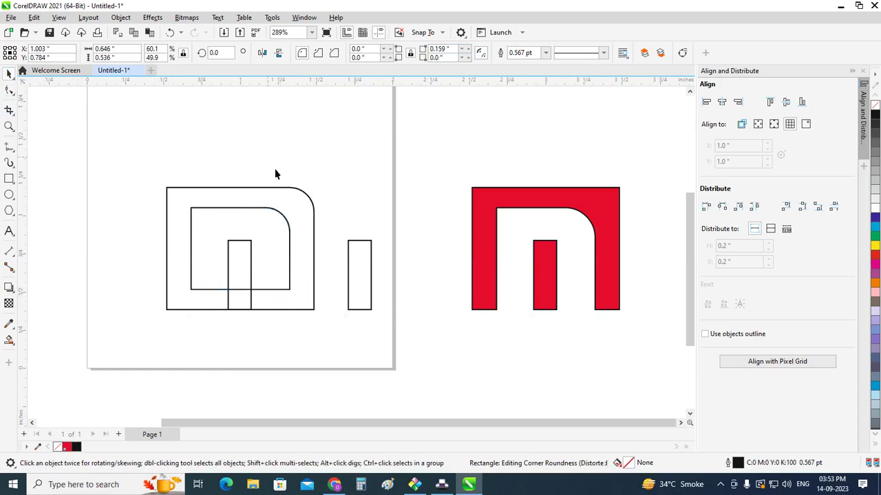
left_click_drag(151, 172, 332, 348)
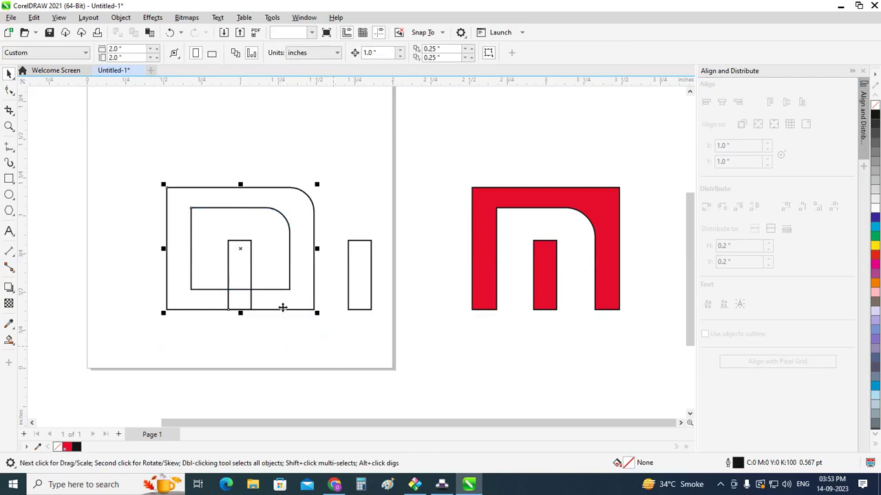
Step: Smart-fill the region between the left draft's rounded outlines red
left_click(10, 340)
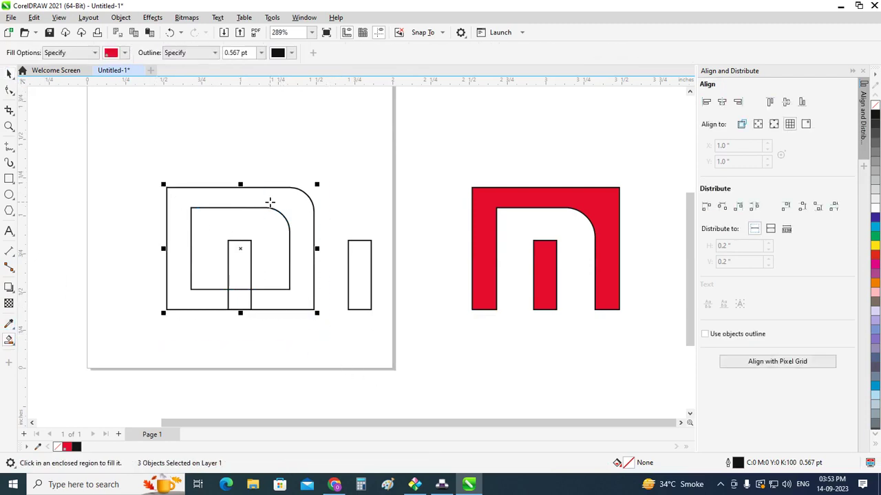
left_click(270, 202)
left_click(9, 73)
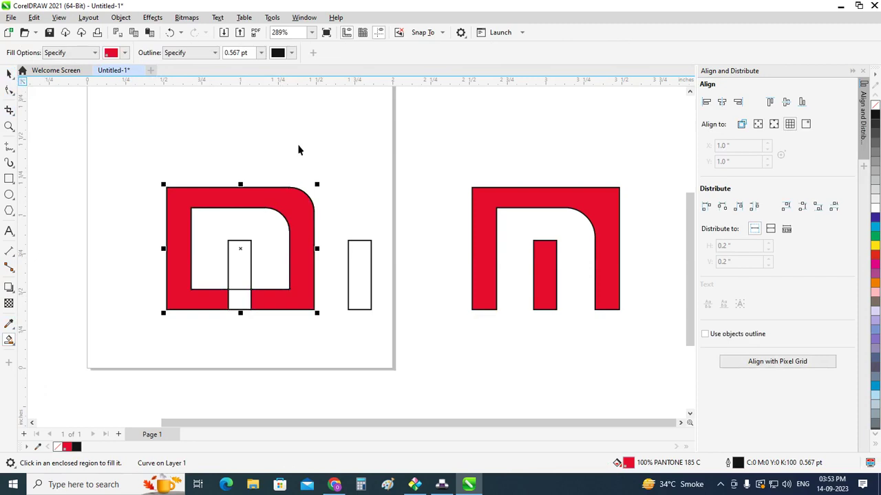
Step: Raise the red m logo higher on the canvas
left_click(298, 148)
scroll(167, 196, "down", 1)
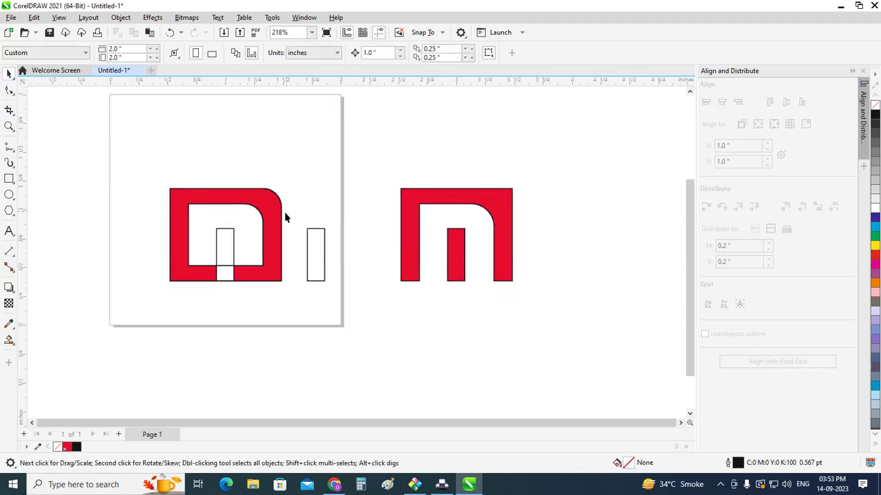
left_click(440, 203)
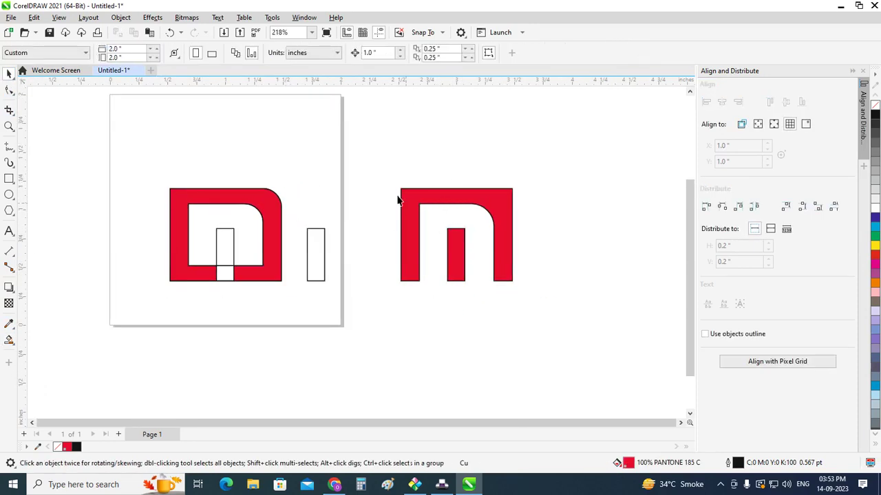
left_click_drag(386, 176, 582, 317)
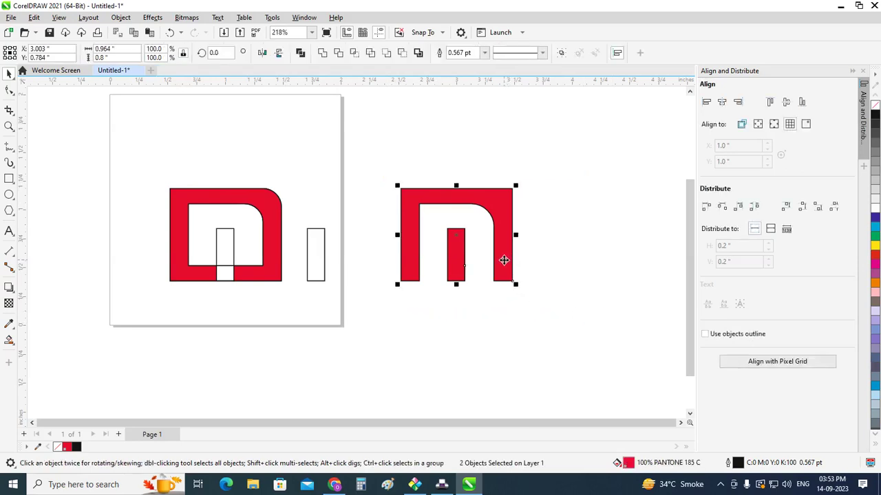
mouse_move(503, 258)
left_mouse_down()
mouse_move(480, 233)
mouse_move(488, 158)
left_mouse_up()
left_click(548, 278)
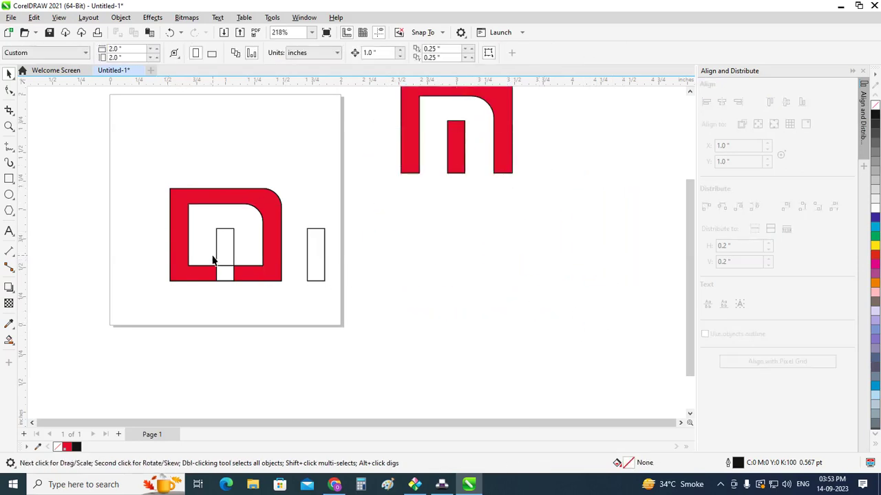
Step: Move the red D-shaped frame off the page to its right
scroll(213, 261, "up", 1)
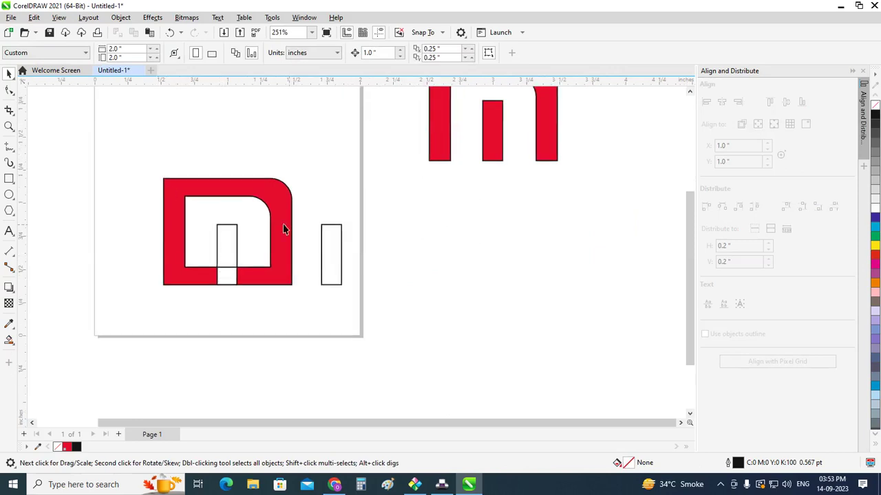
left_click_drag(283, 227, 416, 227)
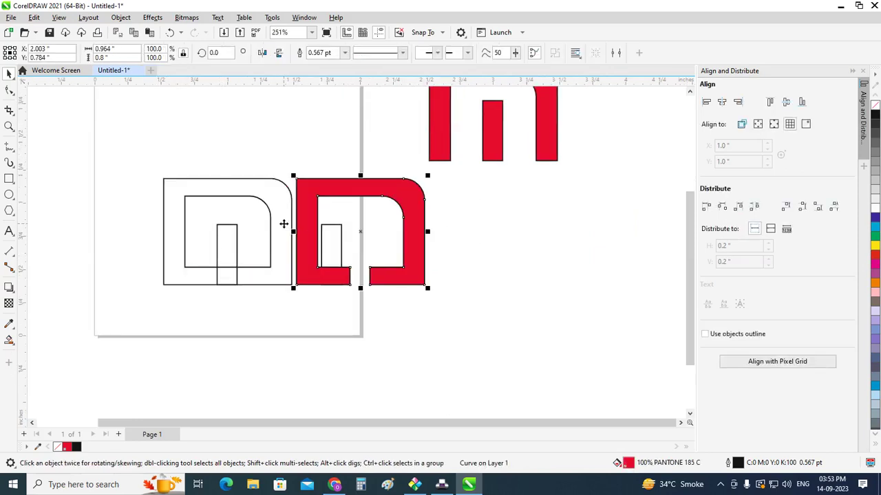
left_click_drag(284, 224, 417, 223)
left_click(529, 301)
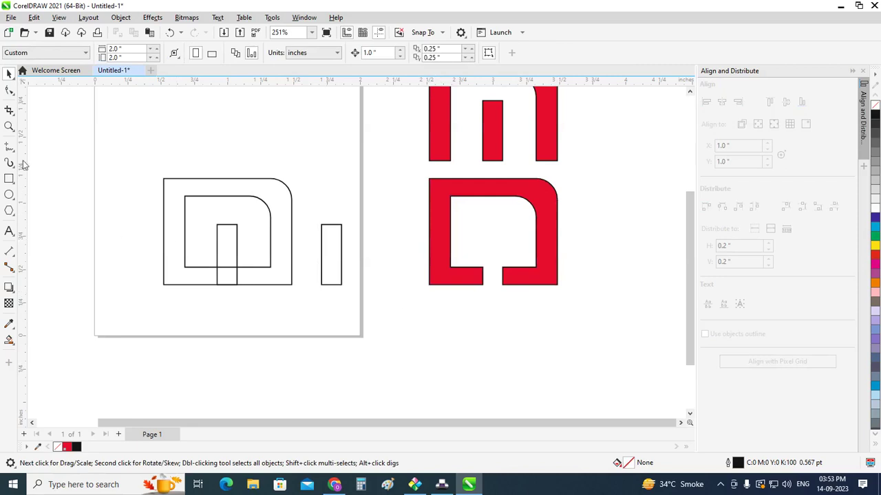
left_click(9, 179)
Step: Subtract a rectangle drawn over the red frame's bottom edge with Back Minus Front, then select the inner bar
left_click(48, 179)
scroll(485, 275, "up", 1)
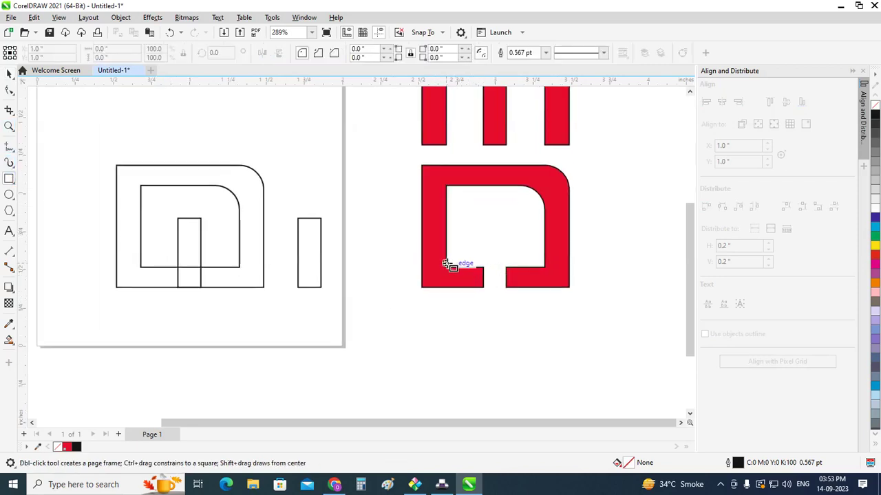
left_click_drag(446, 262, 547, 352)
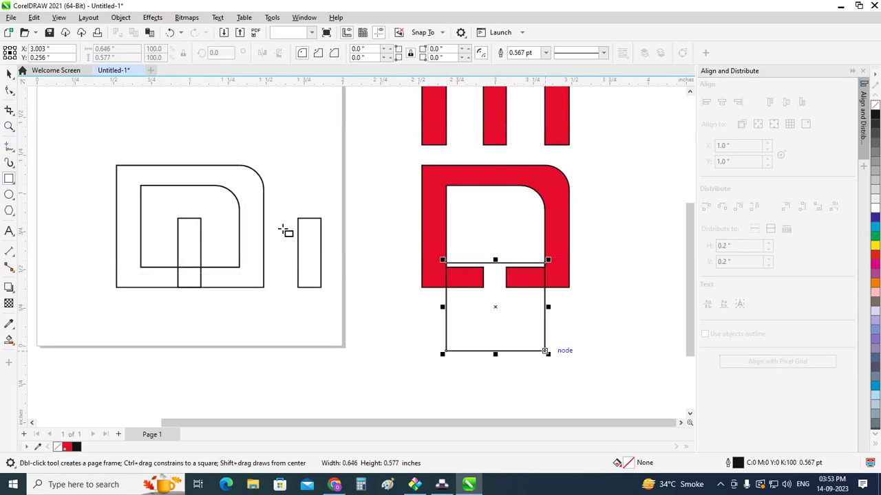
left_click(9, 74)
left_click(568, 206, "shift")
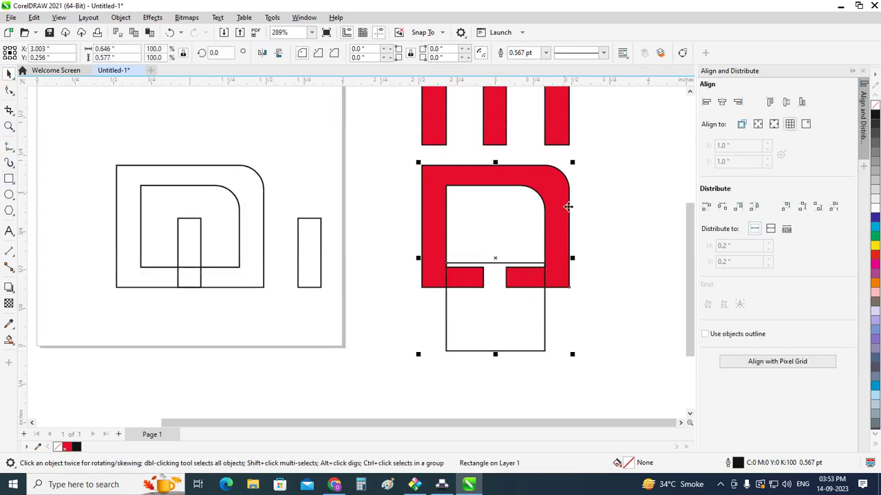
left_click(402, 55)
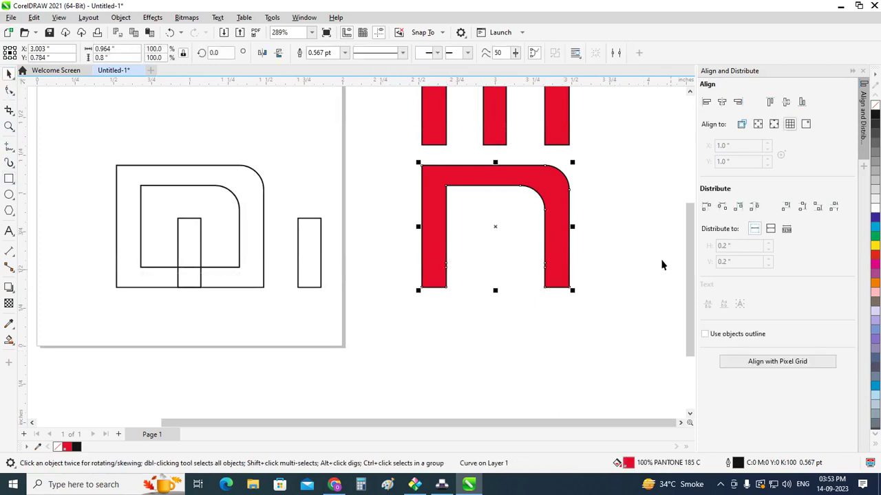
left_click(240, 274)
left_click(200, 259)
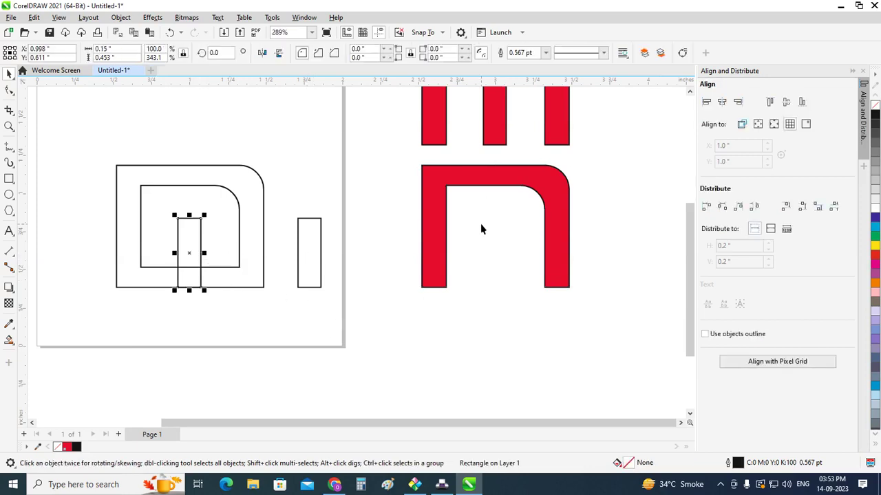
Step: Centre the inner bar horizontally in the n and fill both shapes orange
left_click(495, 183, "shift")
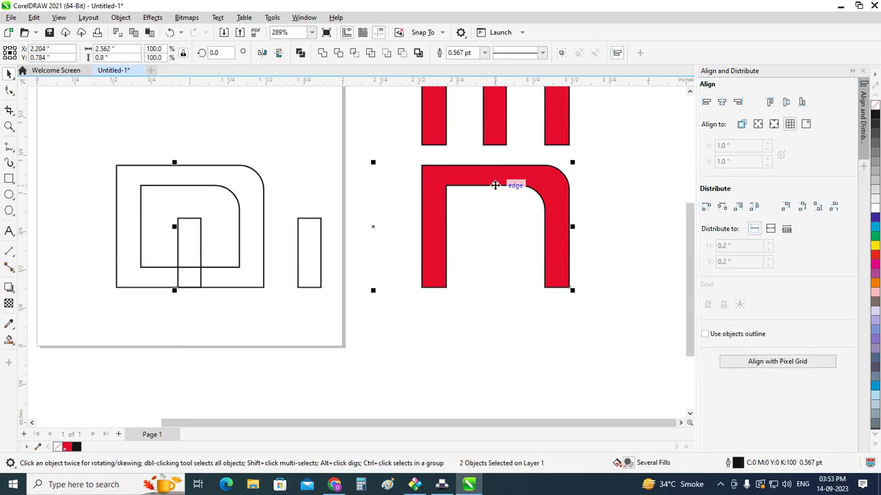
key("c")
left_click(601, 263)
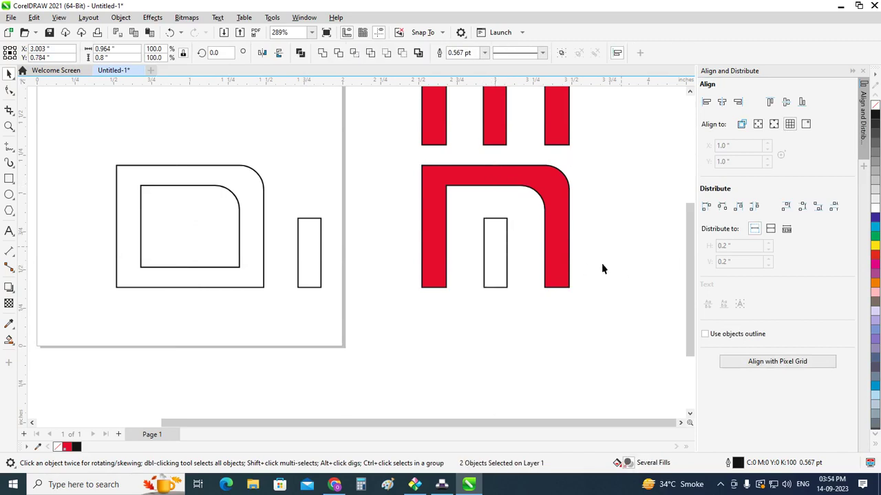
left_click(507, 271)
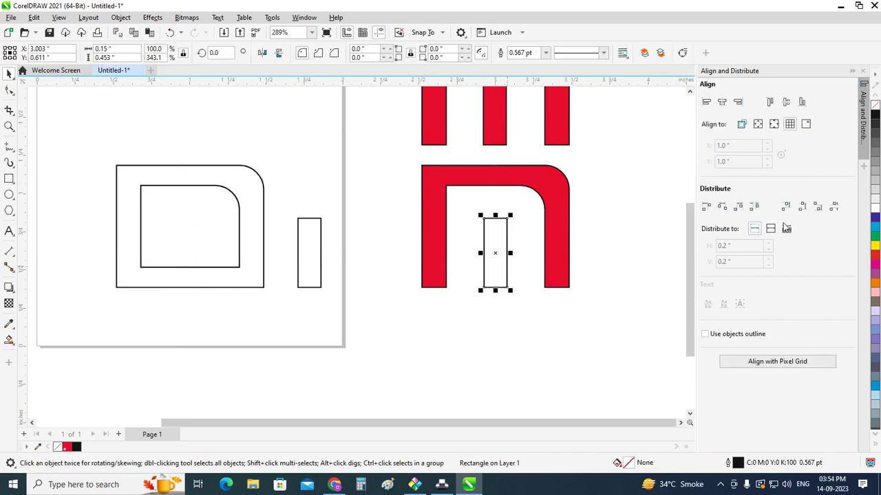
left_click(876, 282)
left_click(562, 193)
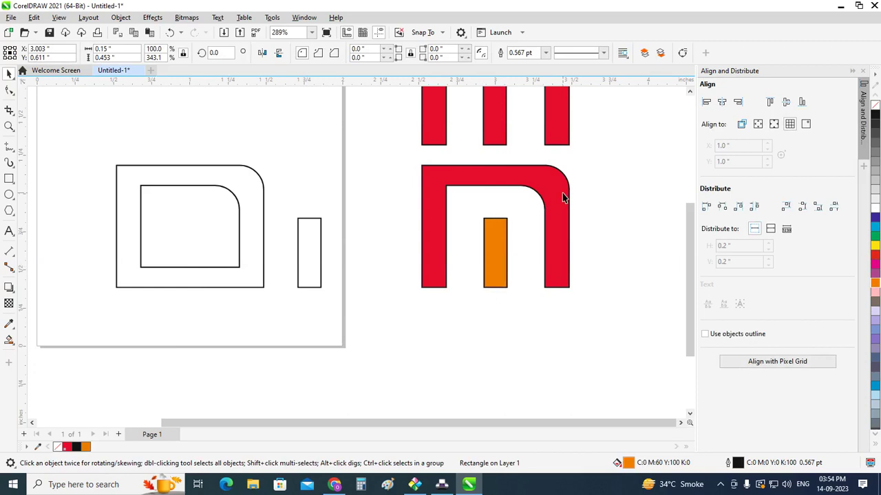
left_click(876, 285)
left_click(636, 271)
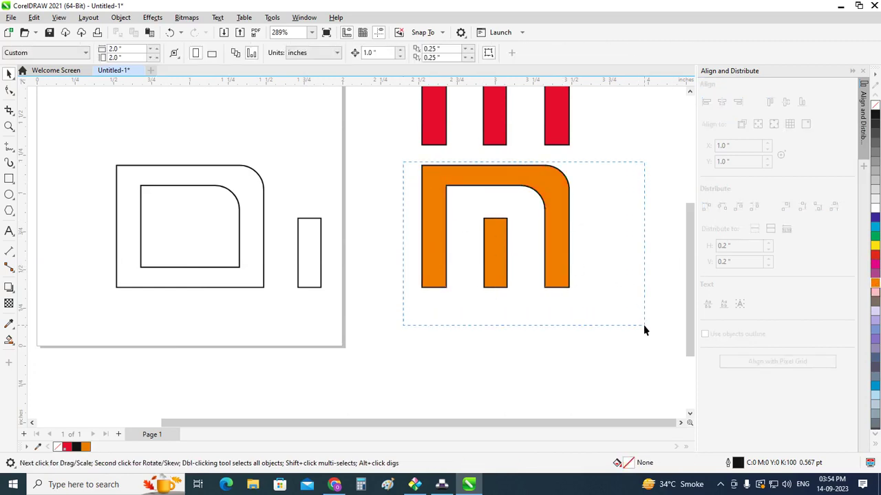
Step: Set the outline width of the orange n and its inner bar to None
left_click_drag(644, 325, 644, 325)
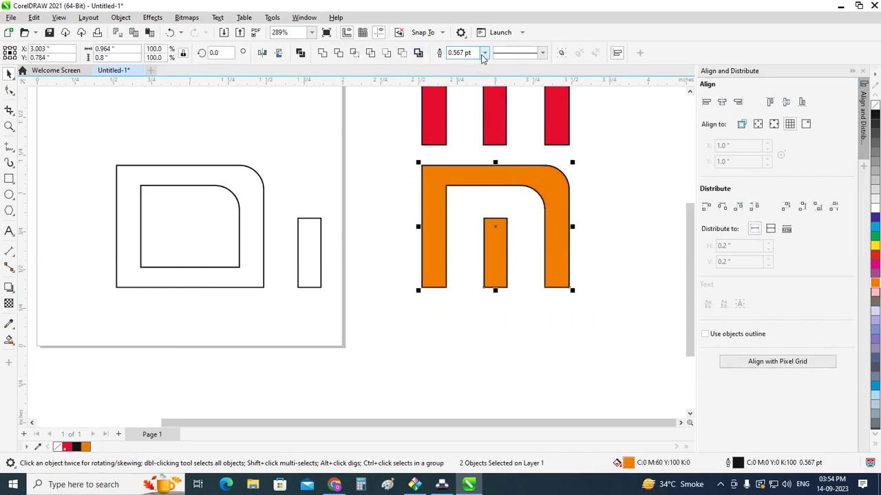
left_click(484, 53)
left_click(457, 61)
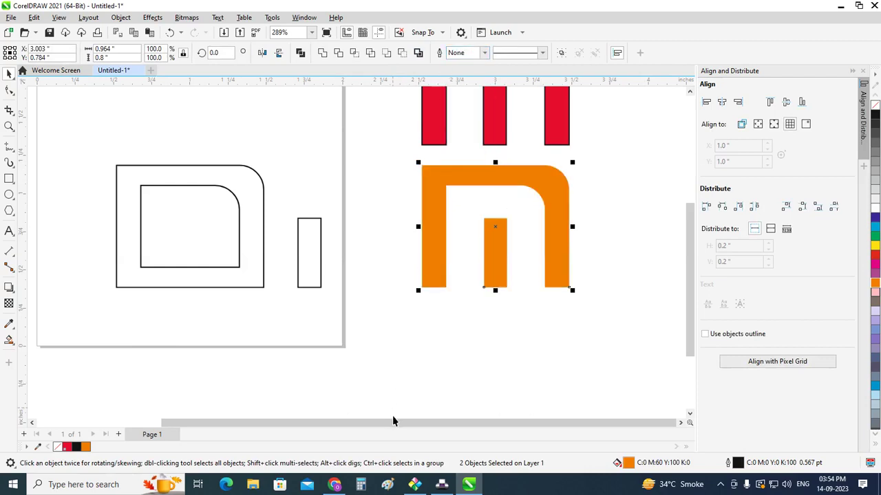
left_click_drag(393, 421, 407, 427)
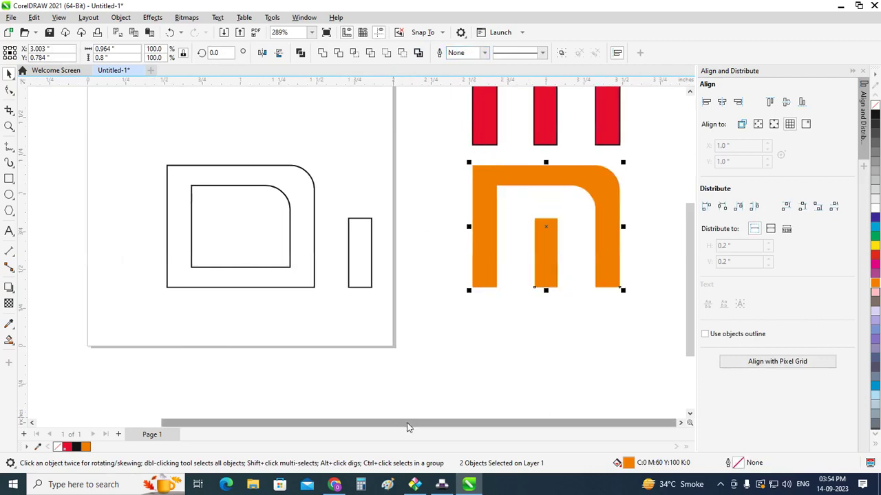
left_click(382, 385)
Step: Align the loose narrow bar onto the orange inner bar and select it
scroll(227, 327, "down", 1)
scroll(633, 282, "up", 1)
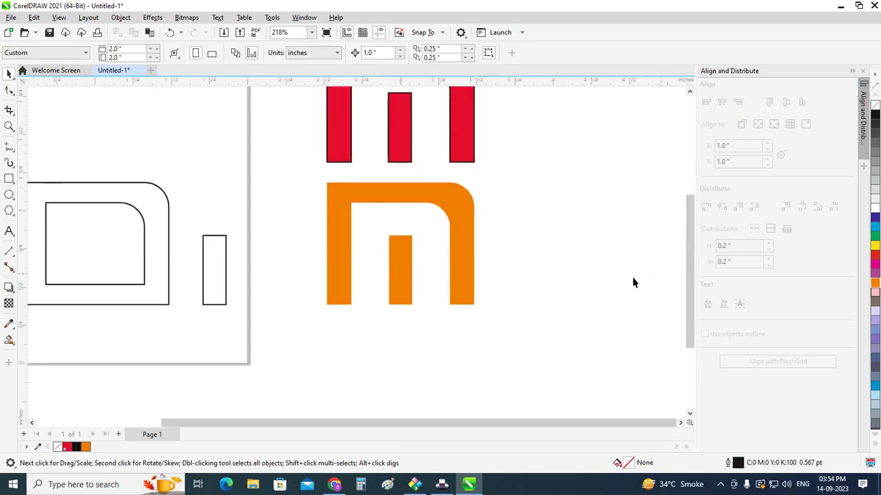
scroll(621, 266, "up", 1)
left_click(169, 285)
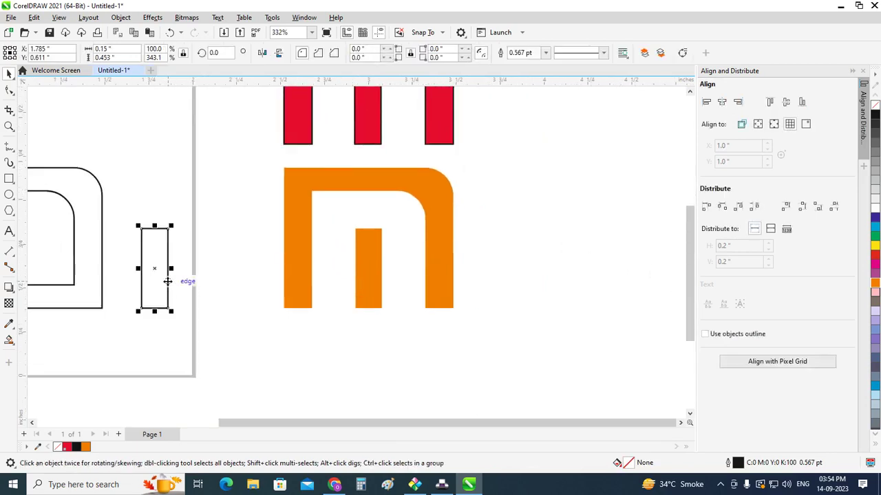
left_click(382, 278, "shift")
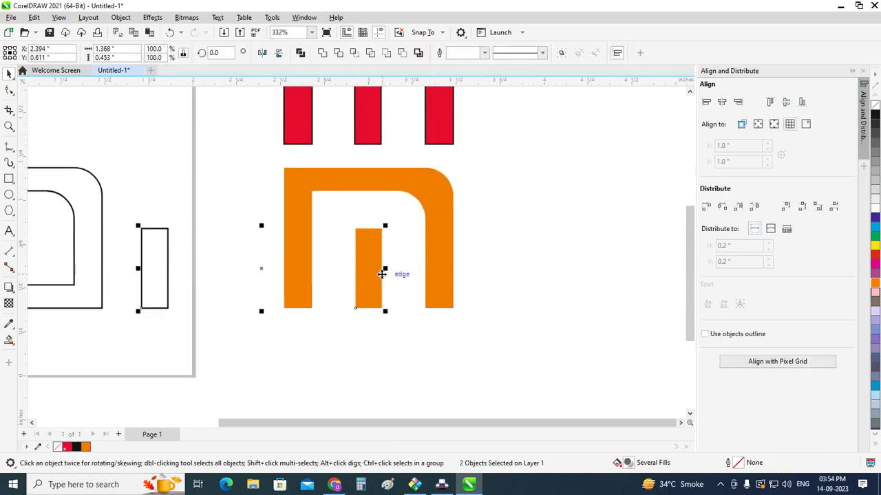
key("c")
left_click(492, 269)
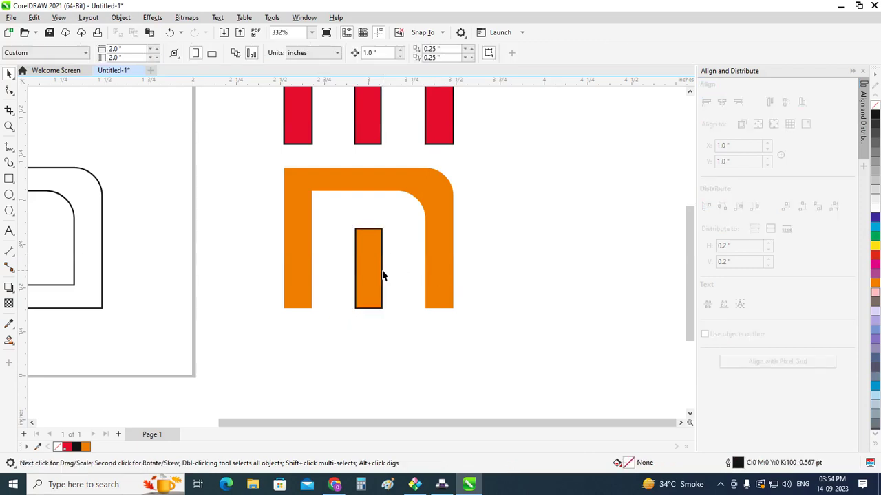
left_click(379, 276)
Step: Move the narrow bar beside the n, stretch it to the n's height, fill it orange with no outline
left_click_drag(383, 279, 500, 288)
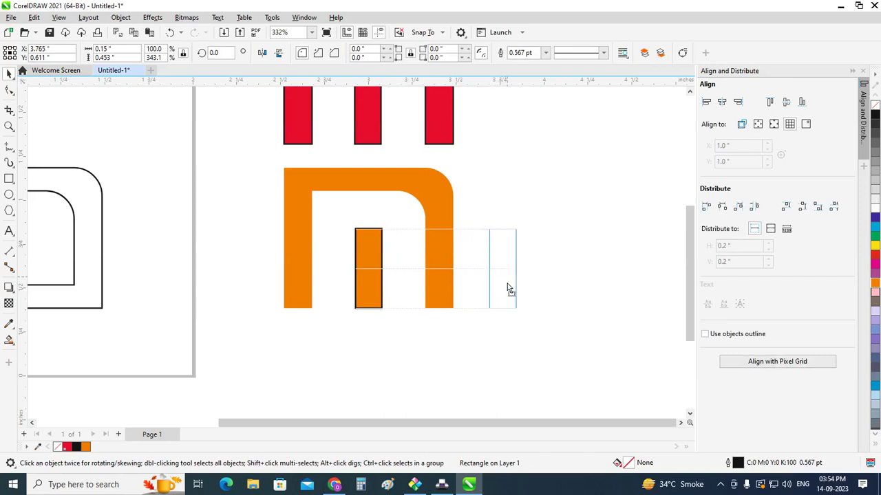
left_click_drag(500, 287, 512, 283)
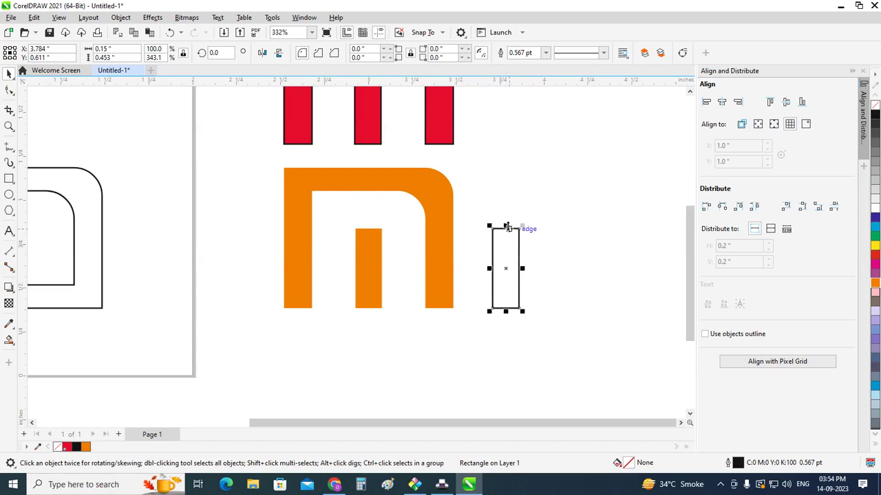
left_click_drag(506, 225, 508, 165)
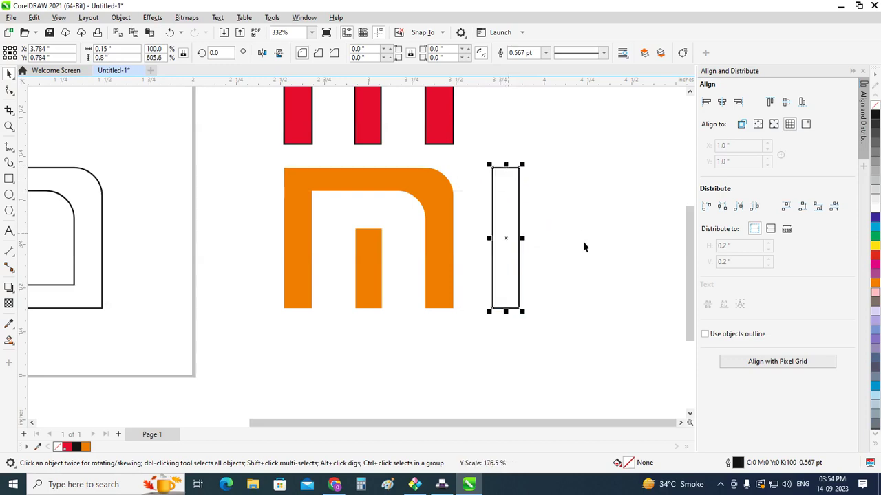
left_click(875, 283)
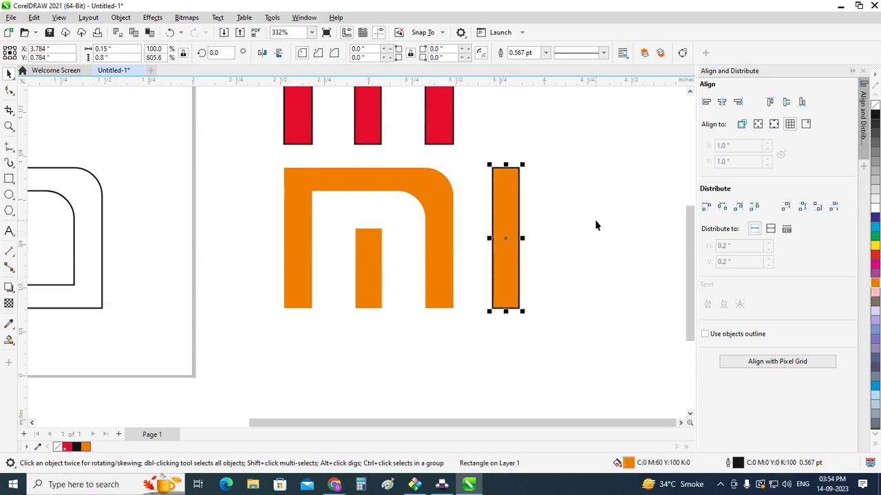
left_click(546, 53)
left_click(521, 64)
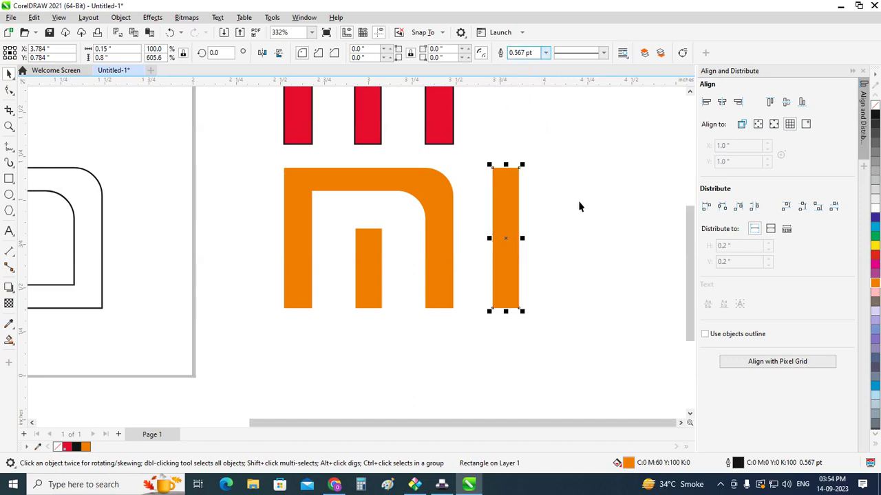
left_click(569, 242)
Step: Delete the red m logo and both rounded-rectangle outlines
scroll(569, 243, "down", 1)
scroll(571, 241, "down", 1)
scroll(573, 241, "down", 1)
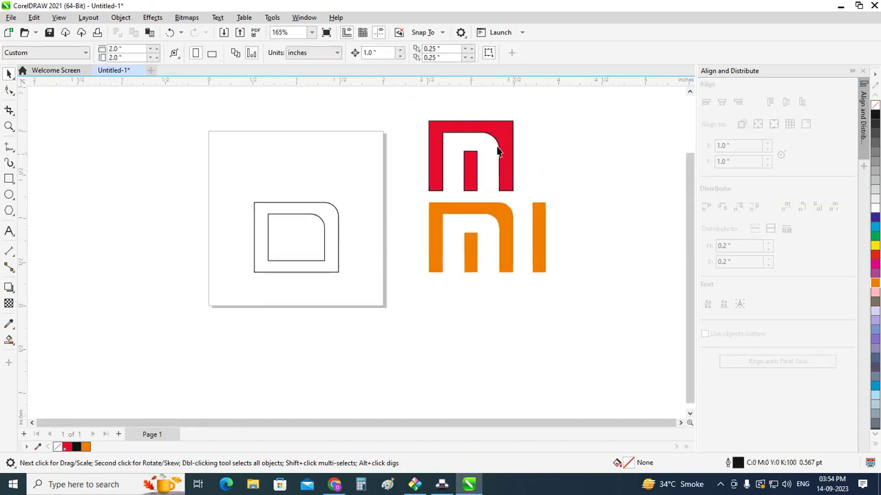
left_click_drag(416, 117, 527, 197)
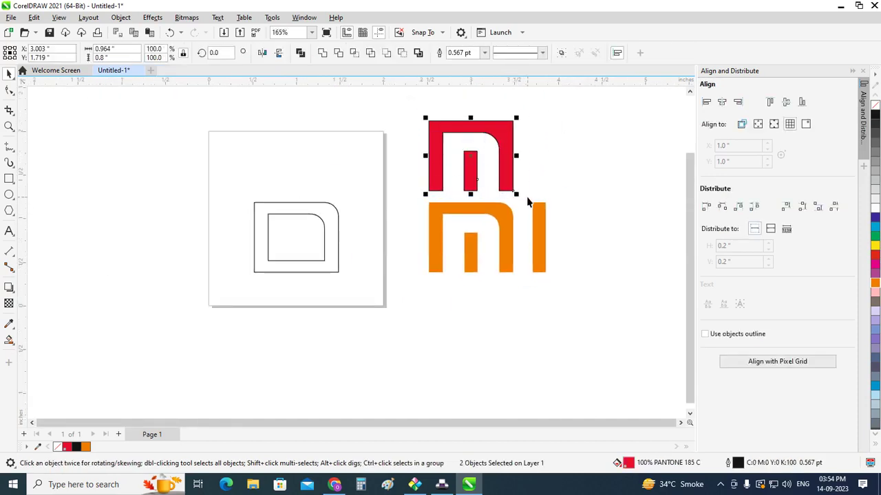
key("Delete")
left_click_drag(233, 199, 371, 301)
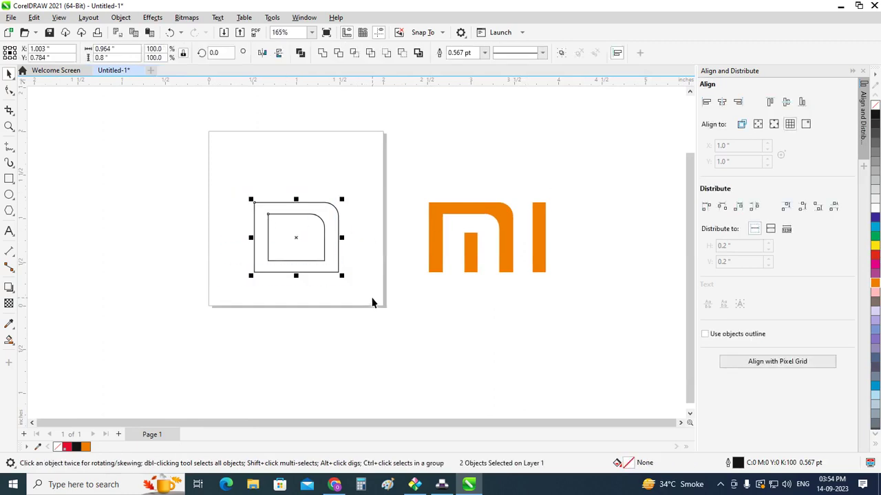
key("Delete")
Step: Group the three orange logo parts with Ctrl+G, centre them on the page, and view the whole page
left_click_drag(411, 180, 548, 299)
scroll(432, 246, "up", 2)
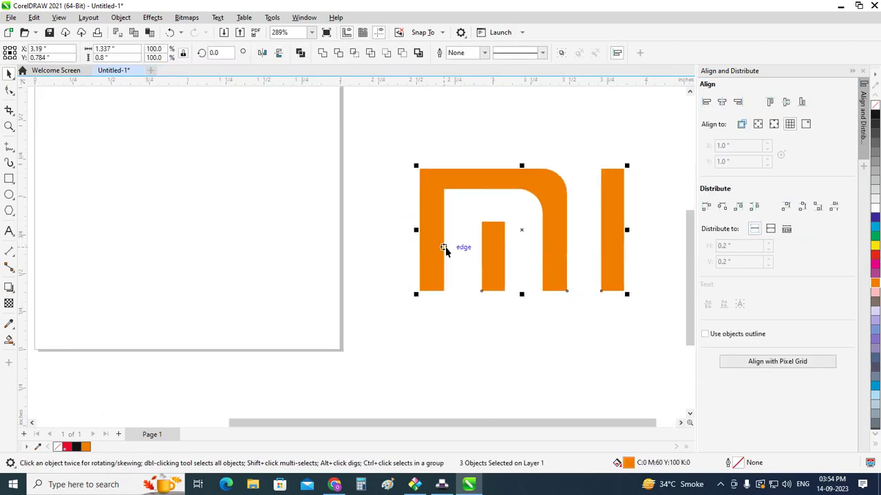
scroll(445, 246, "up", 1)
scroll(416, 256, "down", 2)
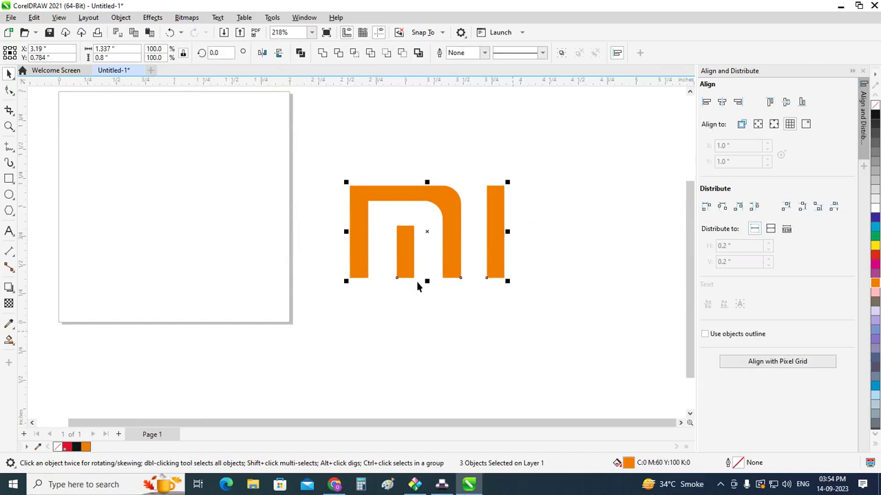
scroll(417, 283, "up", 1)
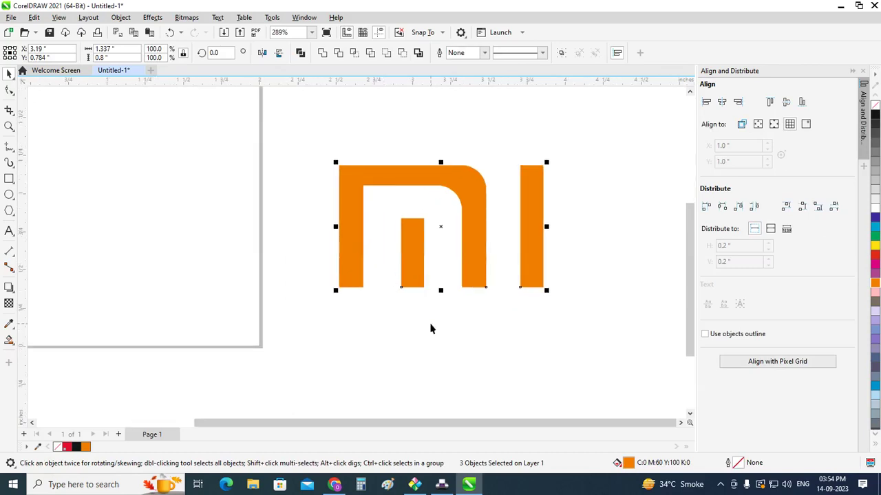
key("ctrl+g")
key("p")
key("Escape")
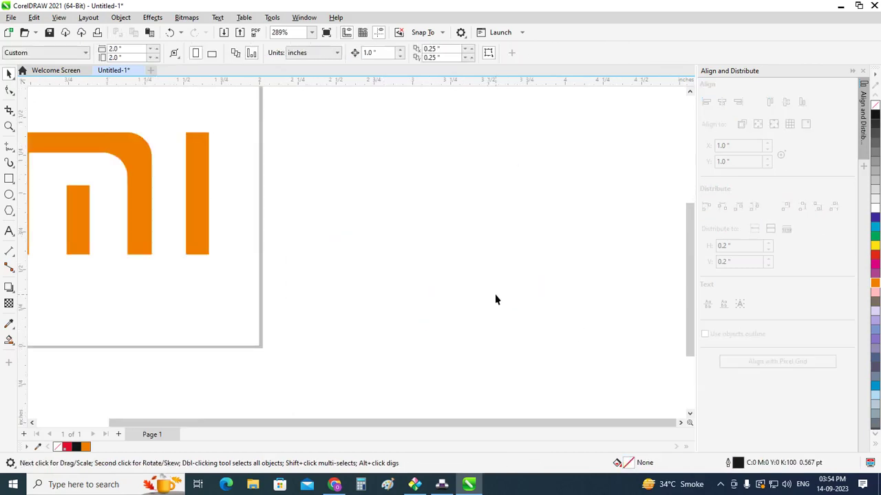
key("shift+F4")
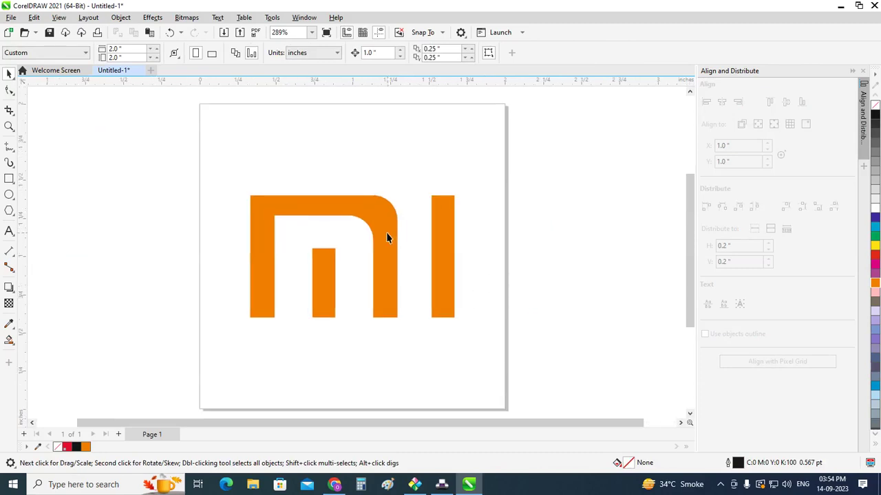
Step: Ungroup the orange logo and inspect the n-shaped part
scroll(387, 238, "up", 1)
left_click(390, 250)
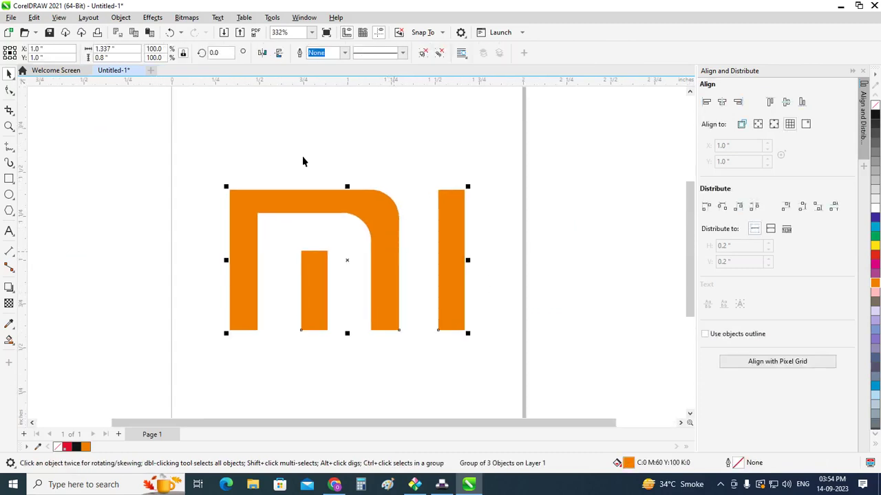
left_click(424, 53)
left_click(575, 219)
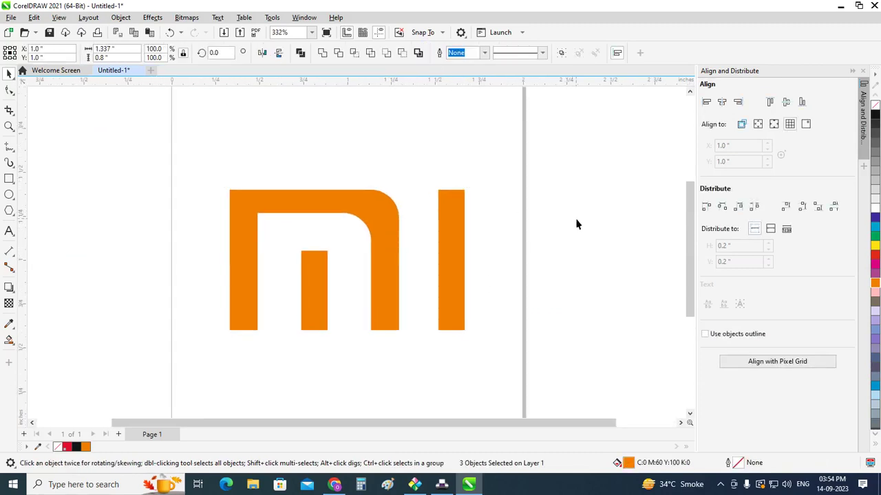
left_click(377, 215)
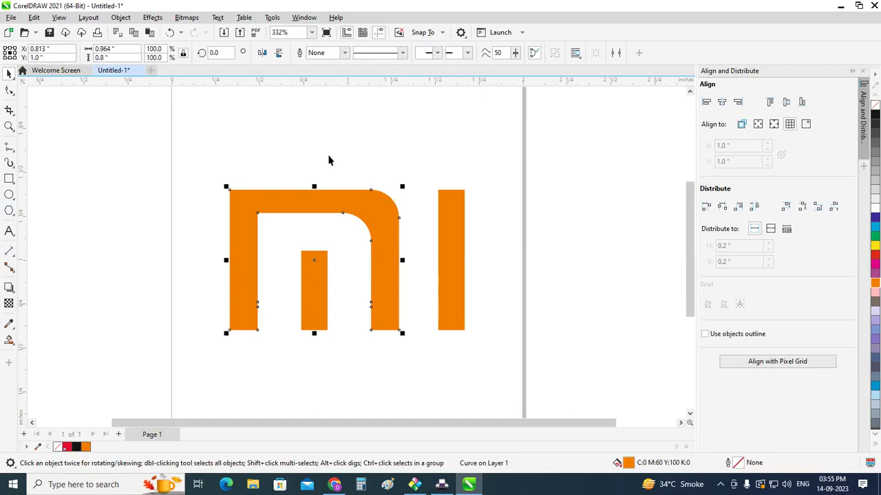
left_click(232, 158)
Step: Regroup the three orange logo parts with Ctrl+G and select the group
scroll(257, 187, "down", 1)
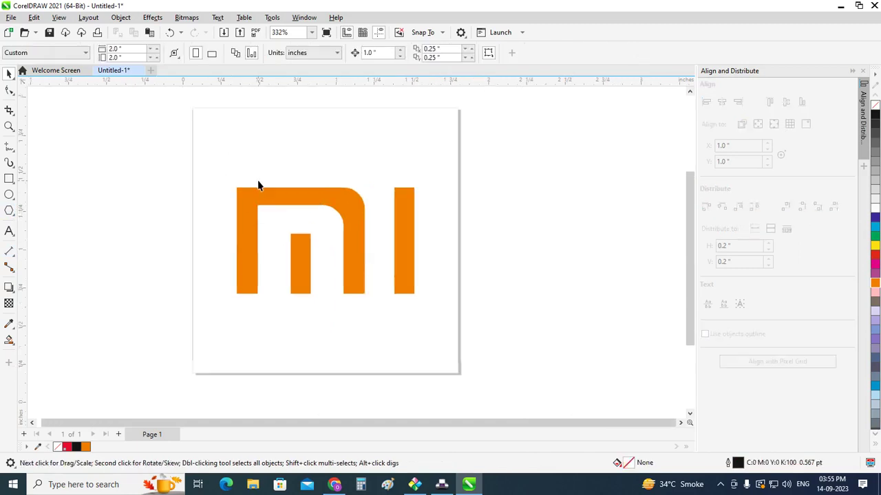
left_click_drag(471, 325, 476, 329)
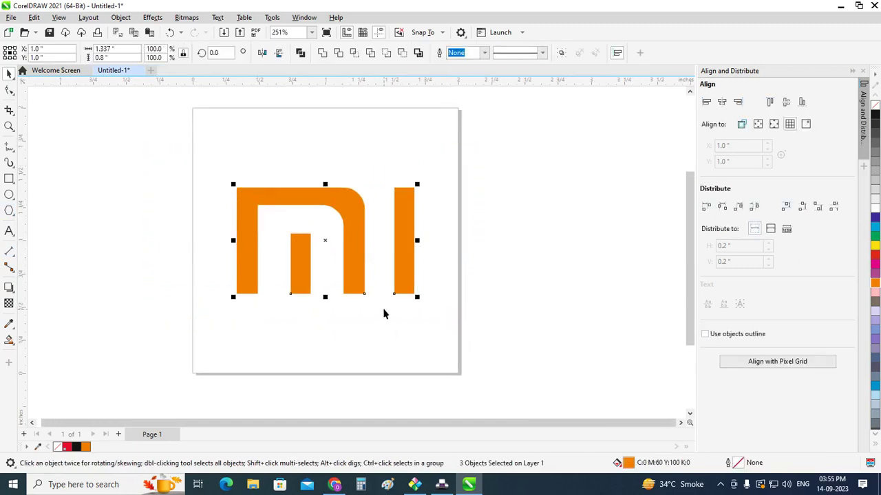
key("ctrl+g")
left_click(500, 204)
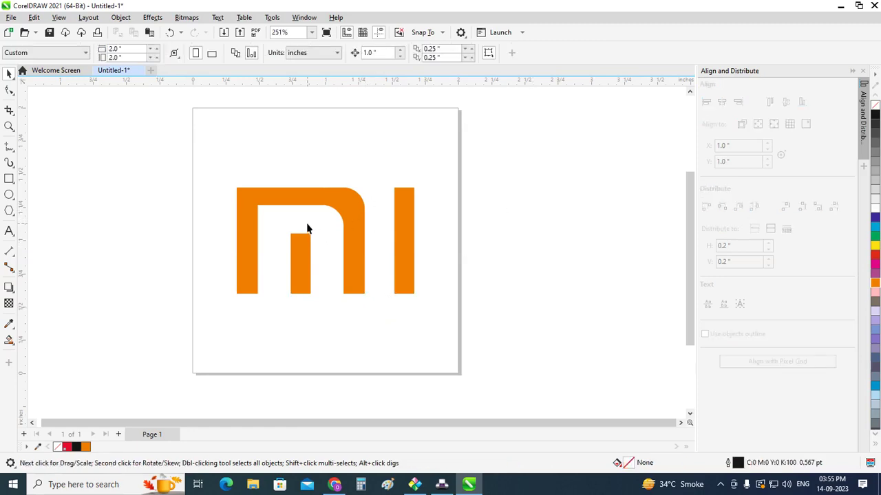
scroll(307, 228, "down", 1)
left_click_drag(198, 172, 441, 307)
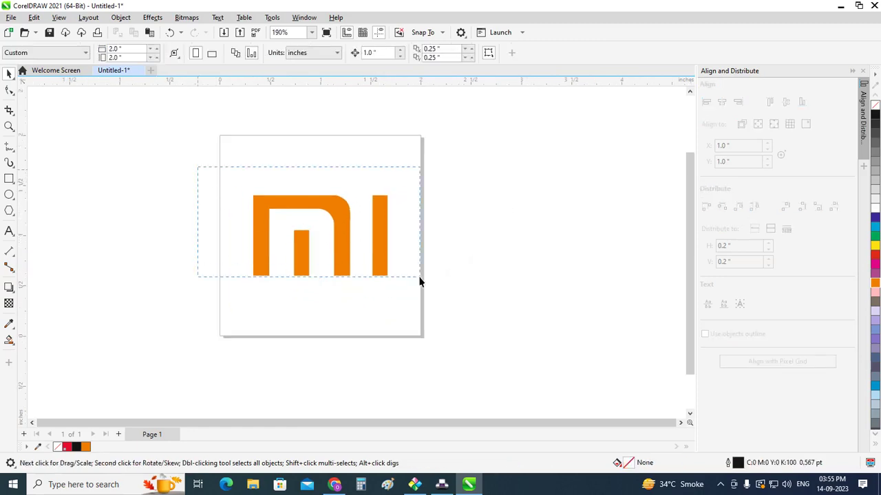
Step: Add a 2-inch square rectangle framing the page via the Rectangle tool double-click, then select it
left_click(31, 172)
double_click(9, 180)
left_click(9, 73)
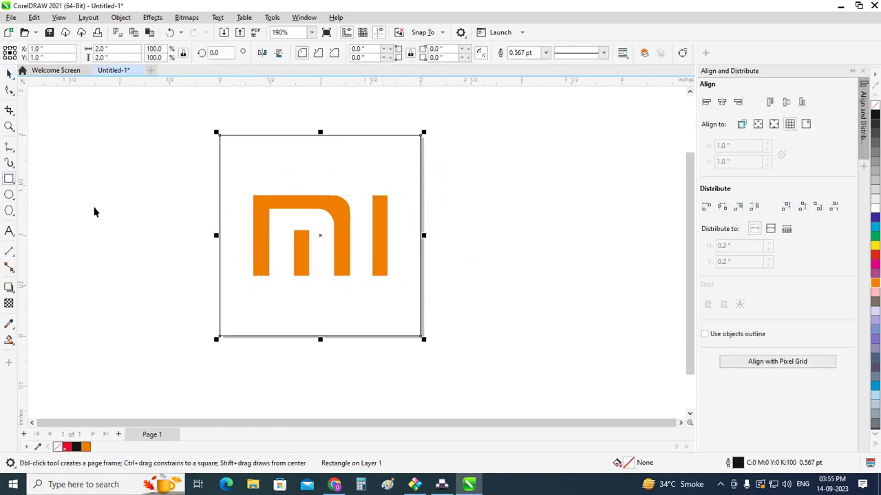
left_click(95, 210)
left_click(304, 212)
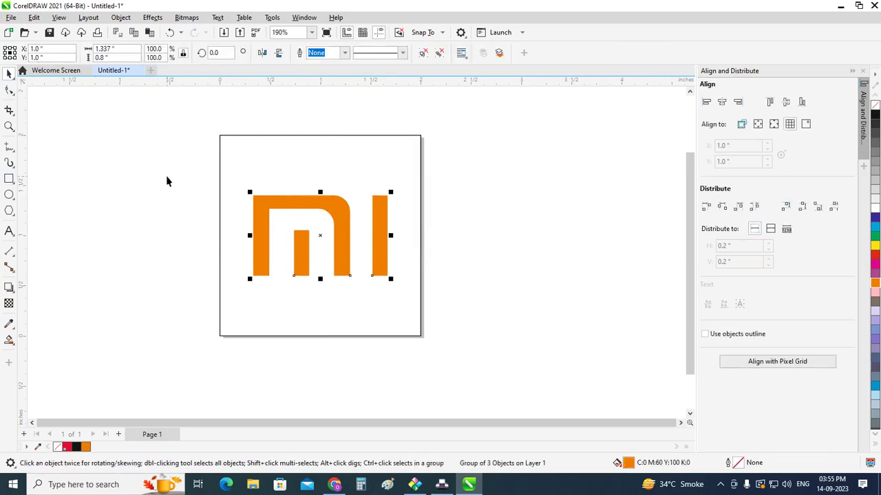
left_click_drag(163, 166, 441, 315)
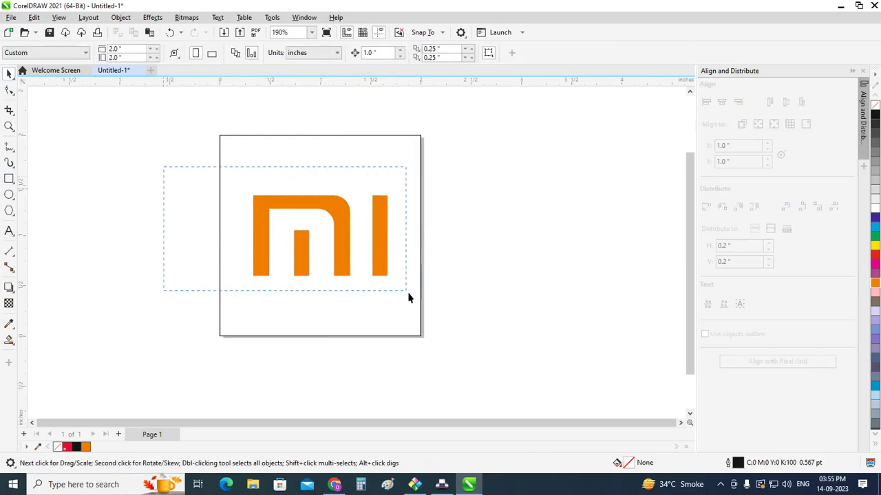
left_click(476, 288)
left_click(219, 198)
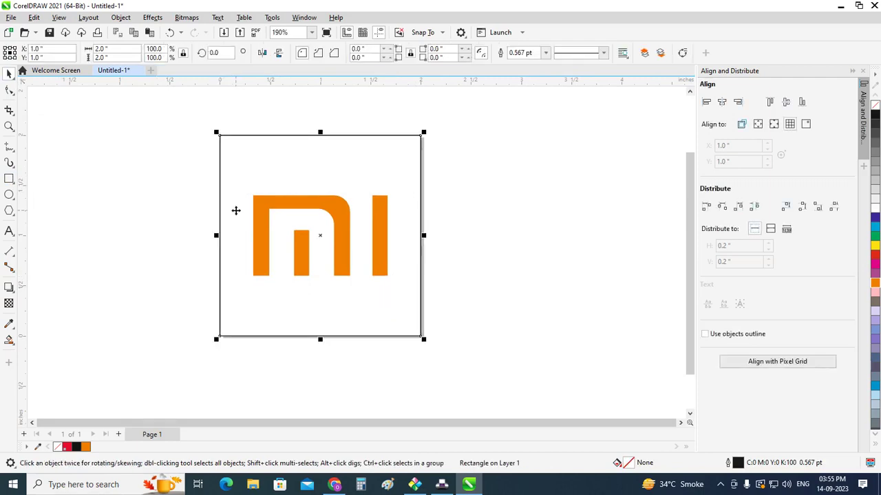
Step: Move the square right of the page and fill it with orange sampled from the logo
left_click_drag(238, 211, 479, 212)
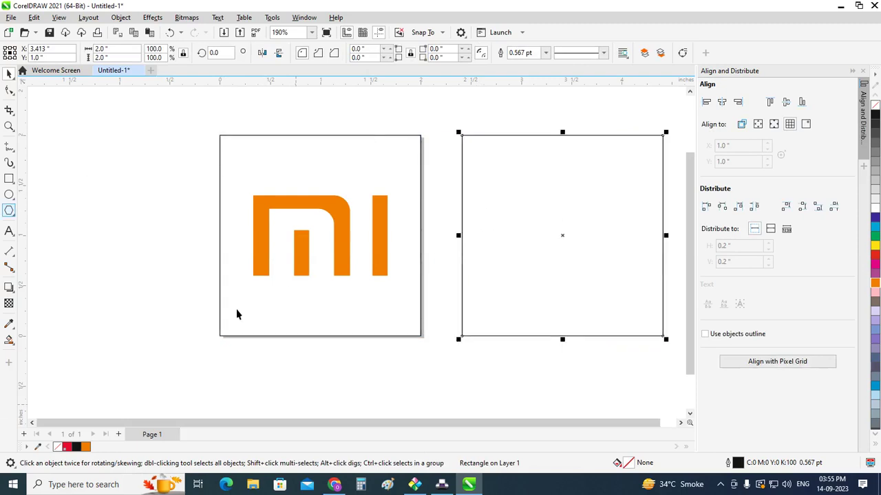
left_click(9, 323)
left_click(384, 249)
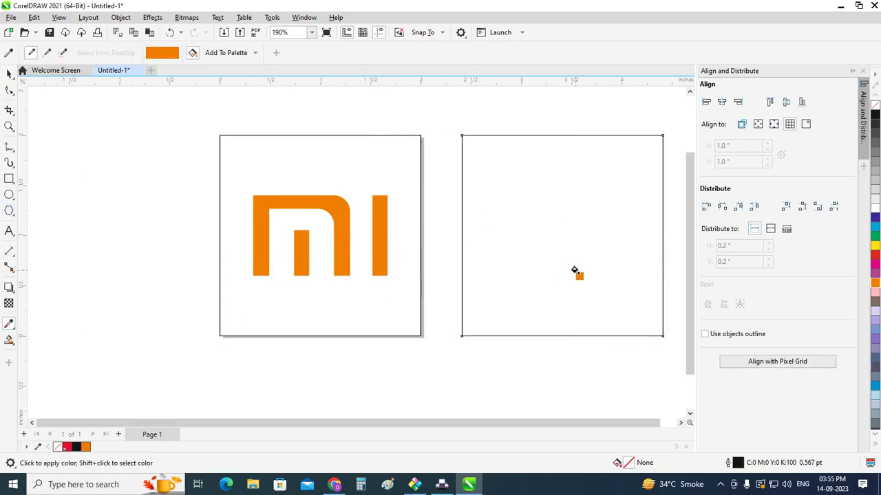
left_click(576, 273)
Step: Apply white fill to the orange logo group and the orange square together
left_click(9, 73)
left_click_drag(180, 169, 403, 304)
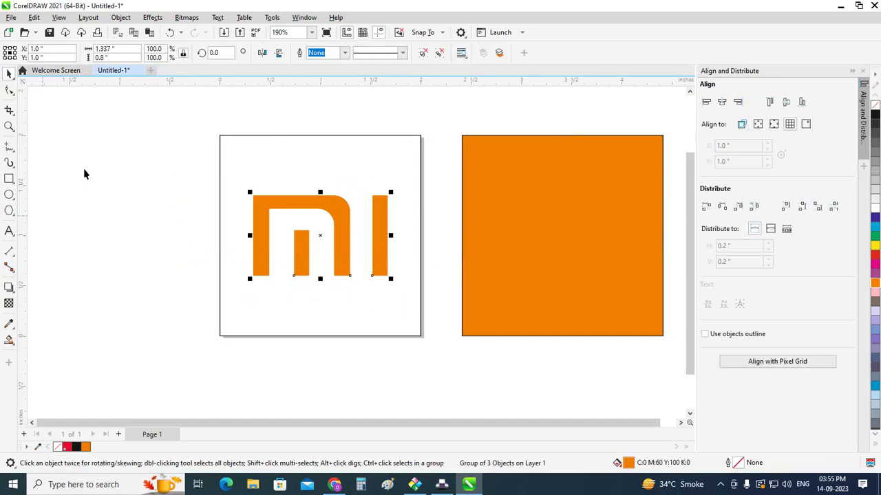
left_click(527, 255)
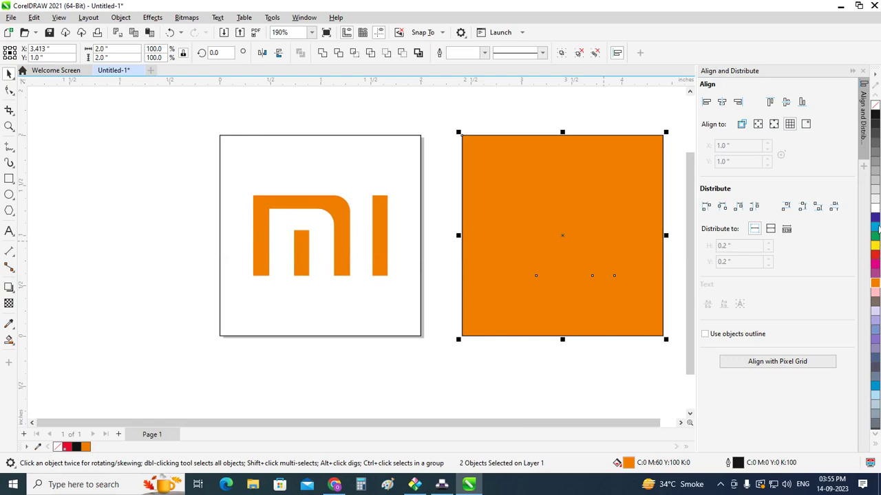
left_click(875, 207)
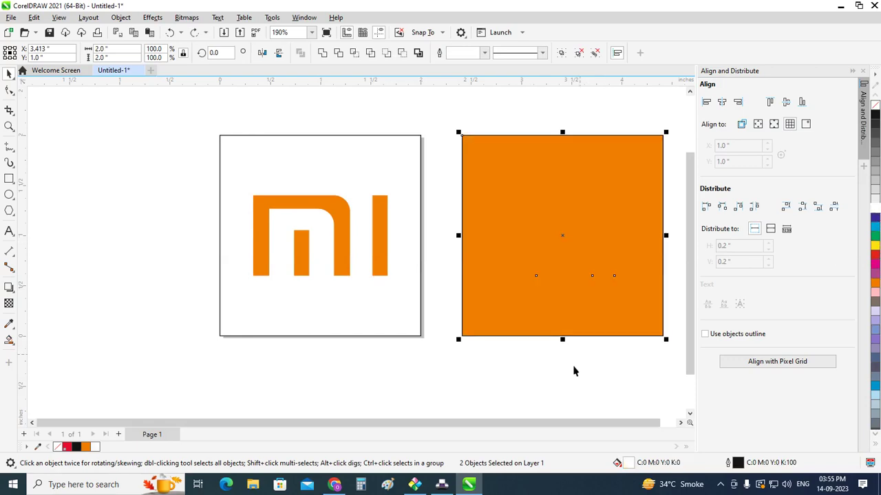
left_click(568, 371)
scroll(330, 358, "down", 2)
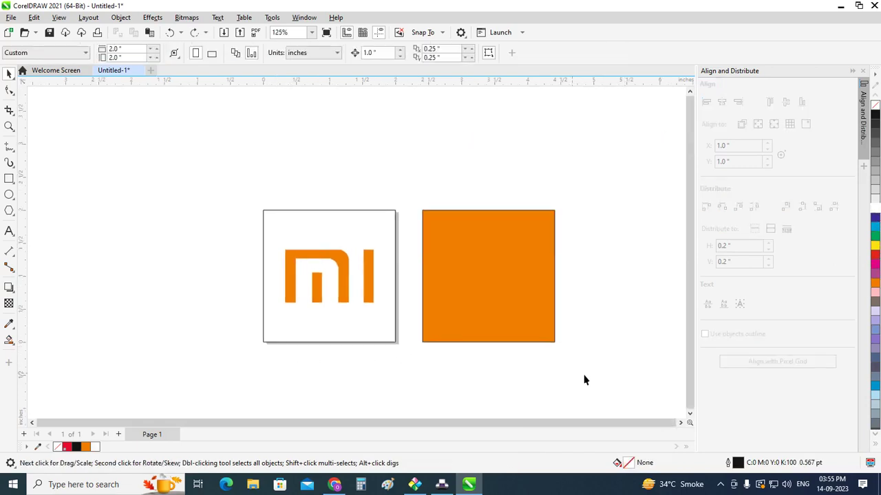
Step: Turn the logo on the orange square white, fit both squares in view, and close Align and Distribute
left_click_drag(432, 263, 409, 228)
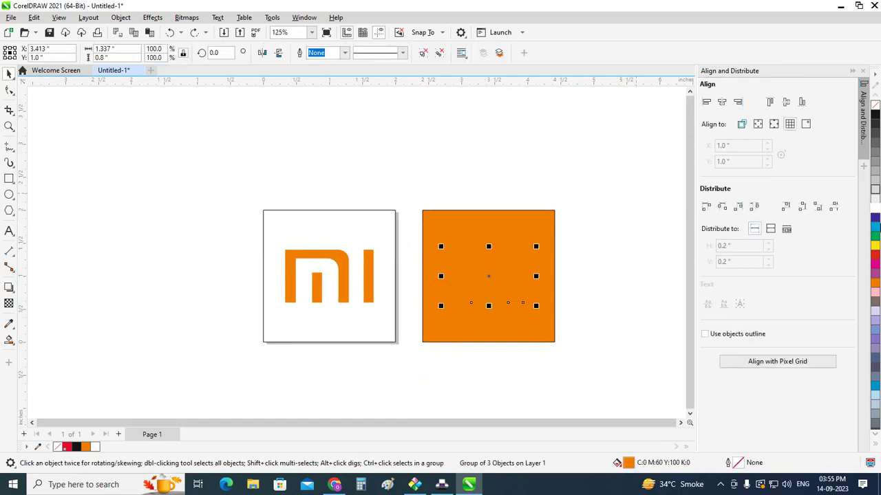
left_click(875, 210)
left_click(572, 379)
scroll(482, 286, "up", 2)
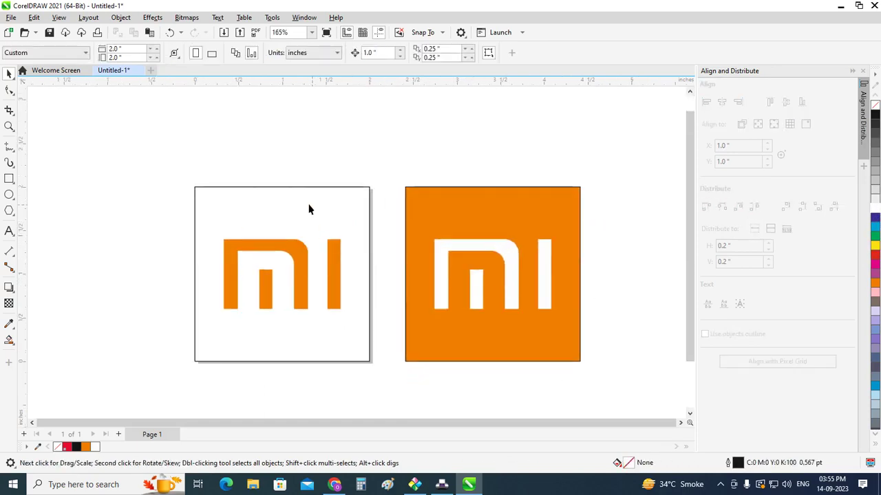
key("F4")
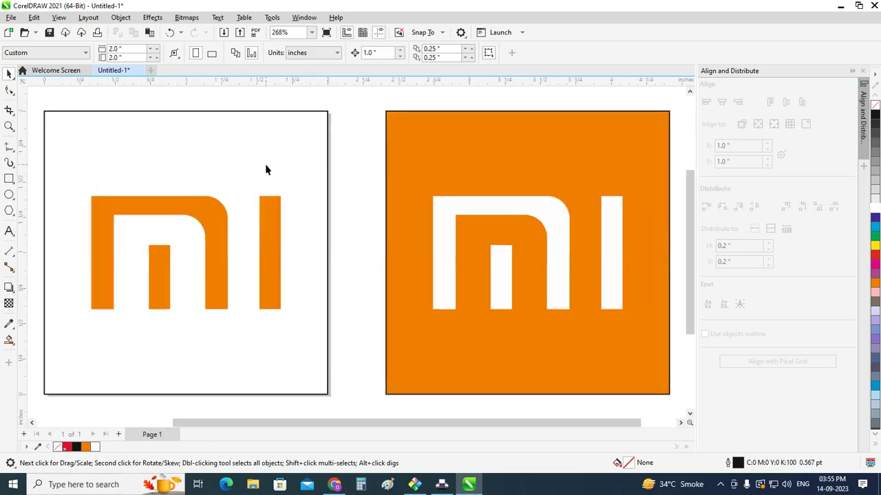
left_click(864, 72)
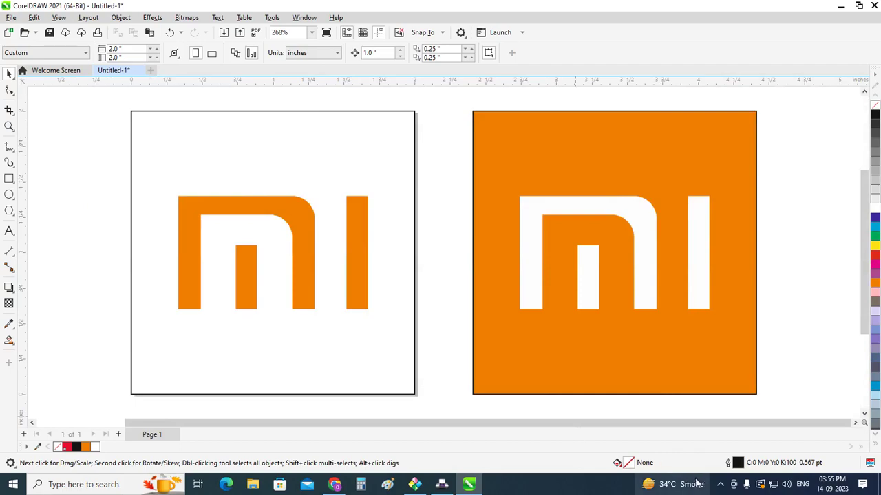